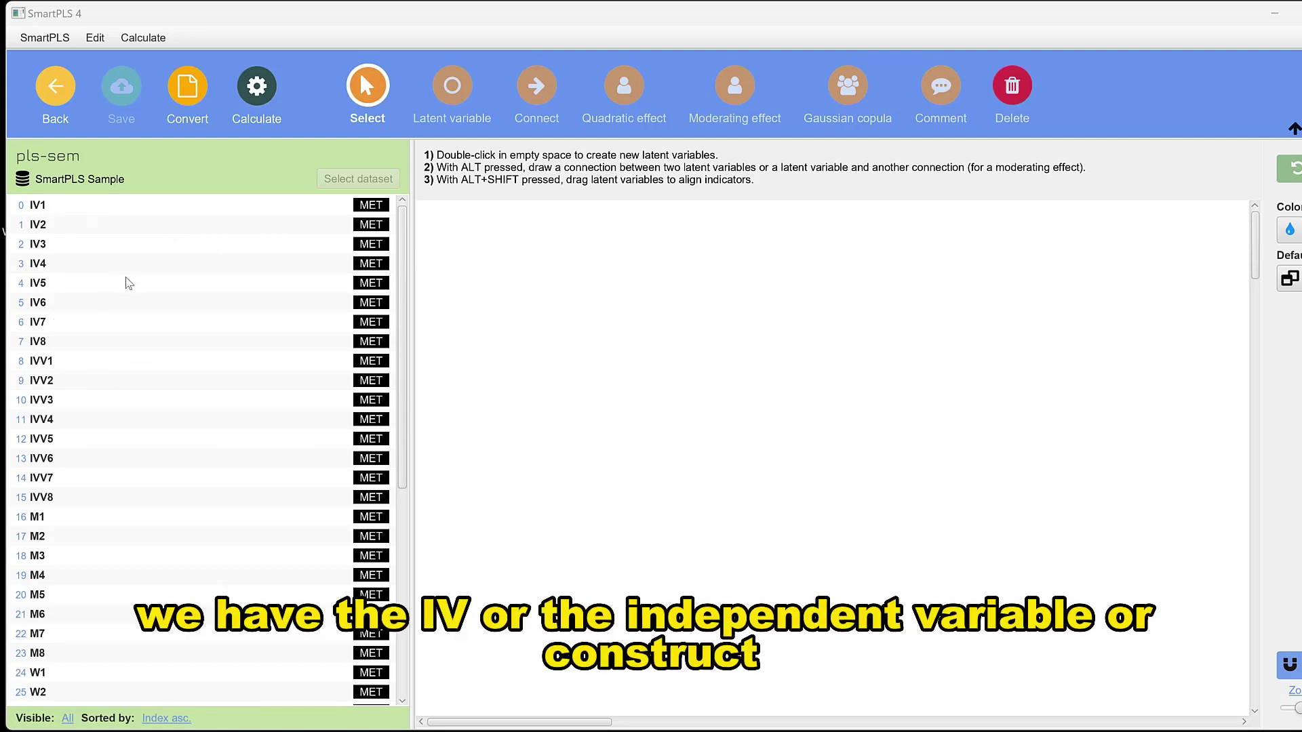
# Create a construct named IV from indicators IV1–IV8 on the canvas.
pyautogui.click(48, 207)
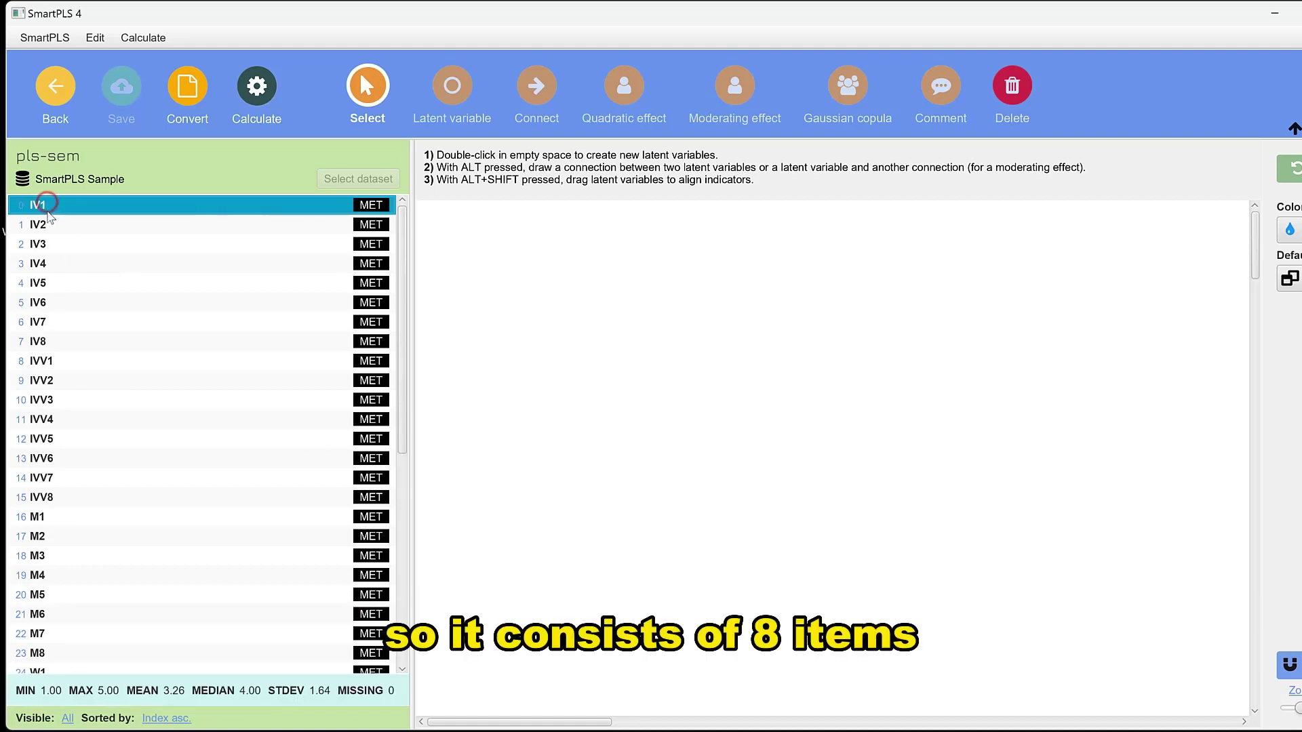
pyautogui.keyDown('shift'); pyautogui.click(47, 226); pyautogui.keyUp('shift')
pyautogui.keyDown('shift'); pyautogui.click(48, 246); pyautogui.keyUp('shift')
pyautogui.keyDown('shift'); pyautogui.click(50, 263); pyautogui.keyUp('shift')
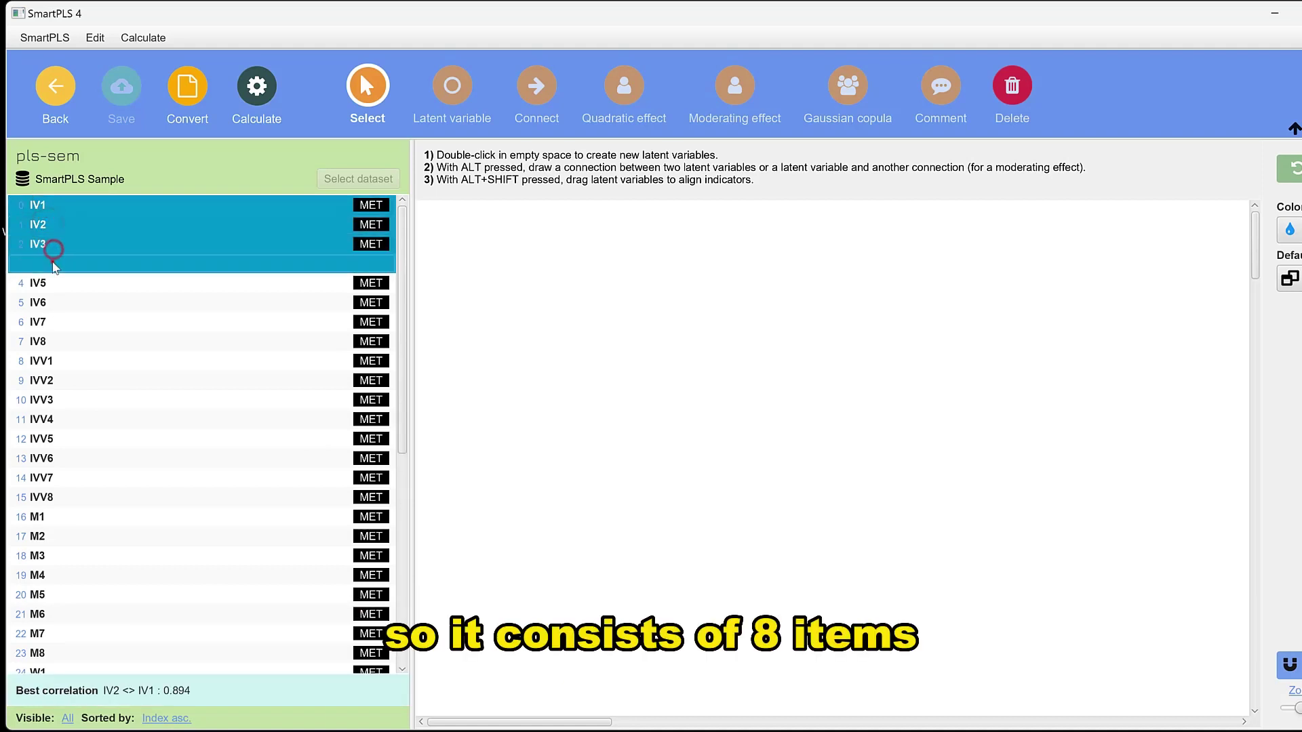
pyautogui.keyDown('shift'); pyautogui.click(41, 283); pyautogui.keyUp('shift')
pyautogui.keyDown('shift'); pyautogui.click(42, 303); pyautogui.keyUp('shift')
pyautogui.keyDown('shift'); pyautogui.click(41, 322); pyautogui.keyUp('shift')
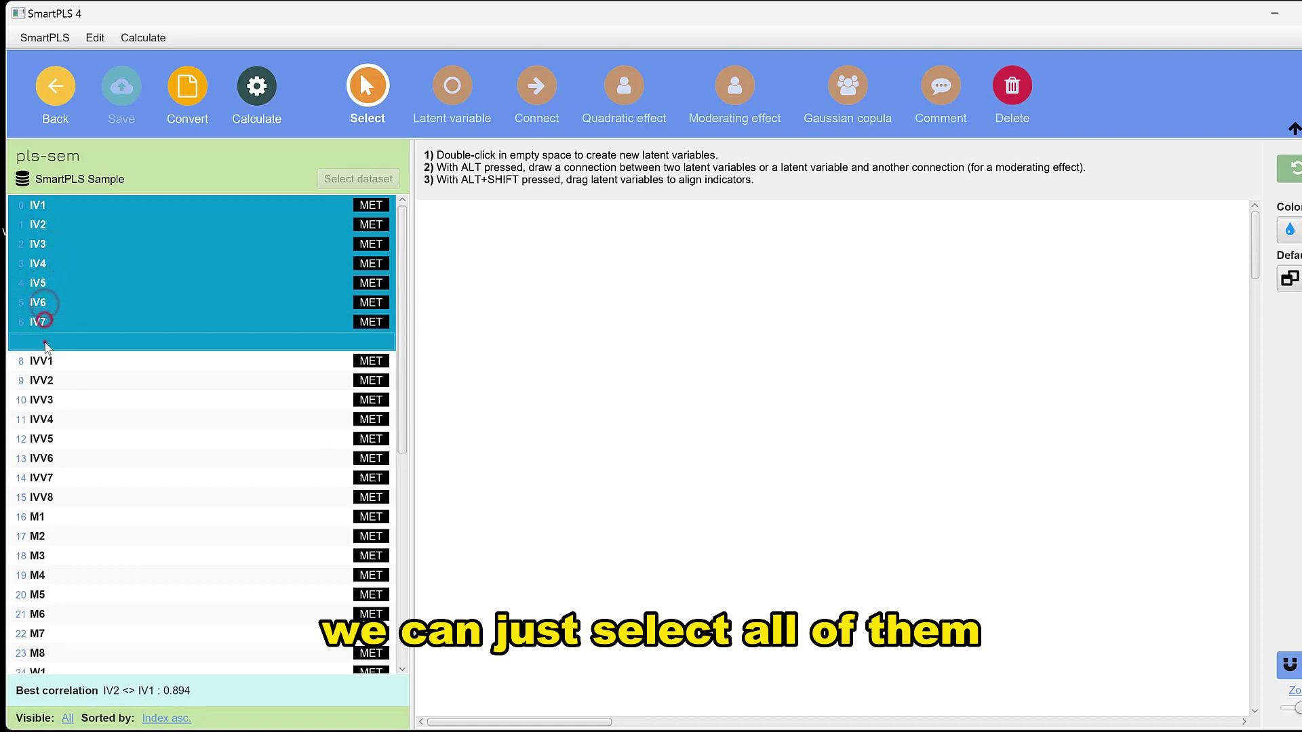
pyautogui.keyDown('shift'); pyautogui.click(37, 342); pyautogui.keyUp('shift')
pyautogui.moveTo(38, 341); pyautogui.dragTo(538, 378)
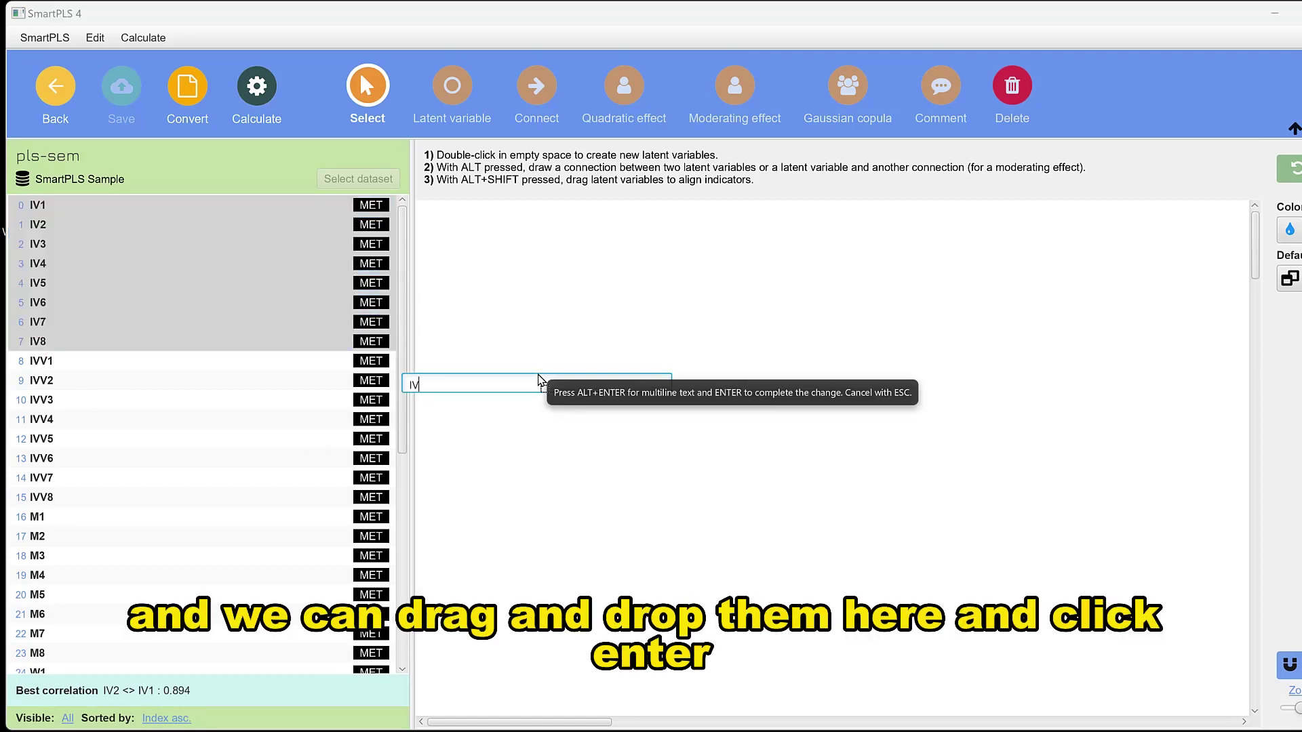
pyautogui.press('Return')
# Align the IV construct's indicators to its left side.
pyautogui.rightClick(540, 379)
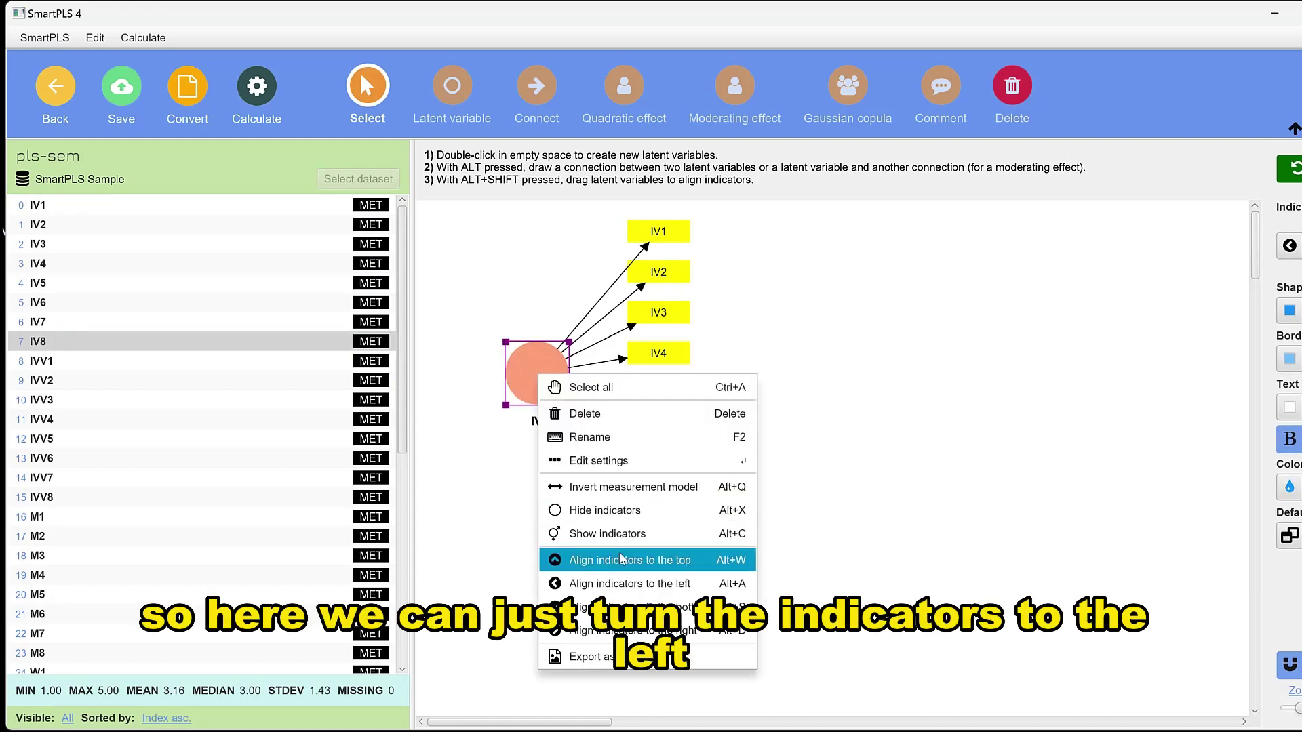
pyautogui.click(616, 584)
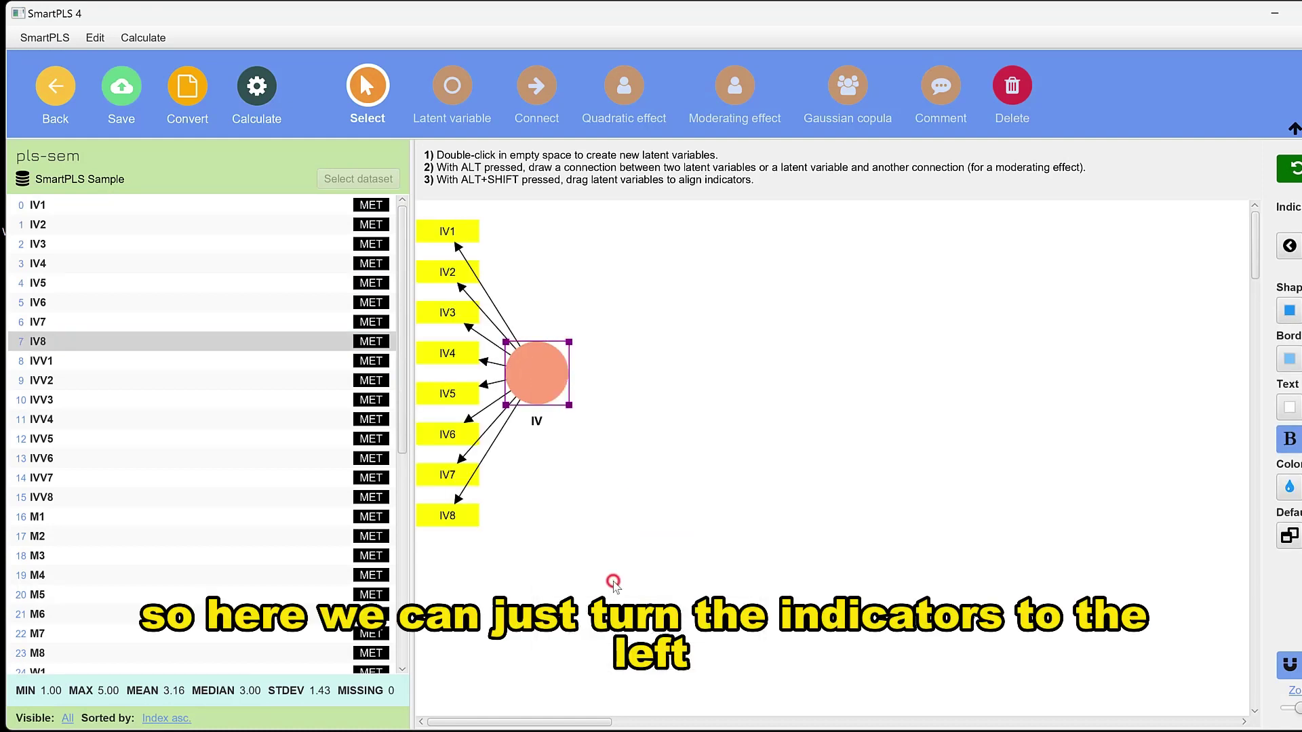
pyautogui.scroll(-1, 84, 370)
pyautogui.scroll(-4, 84, 369)
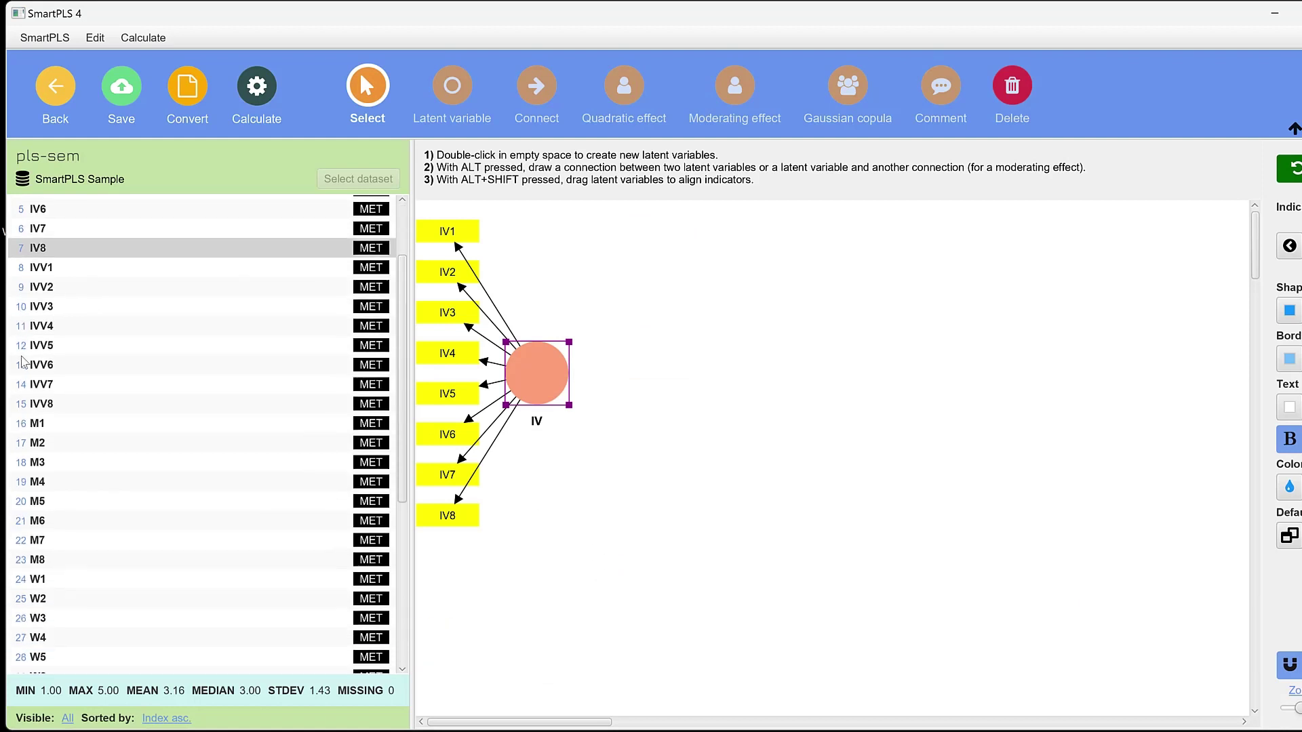
pyautogui.scroll(-2, 86, 358)
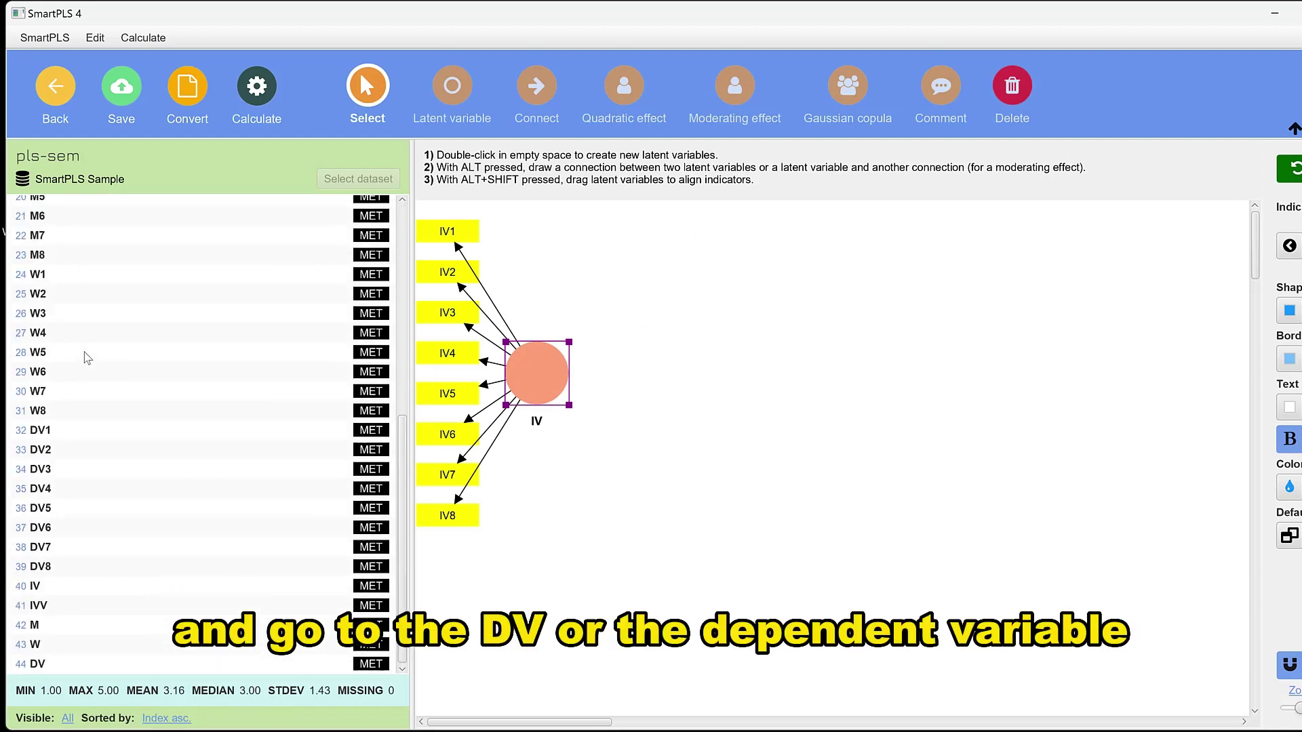
# Create the DV construct from DV1–DV8 on the right, and nudge IV slightly up.
pyautogui.click(58, 431)
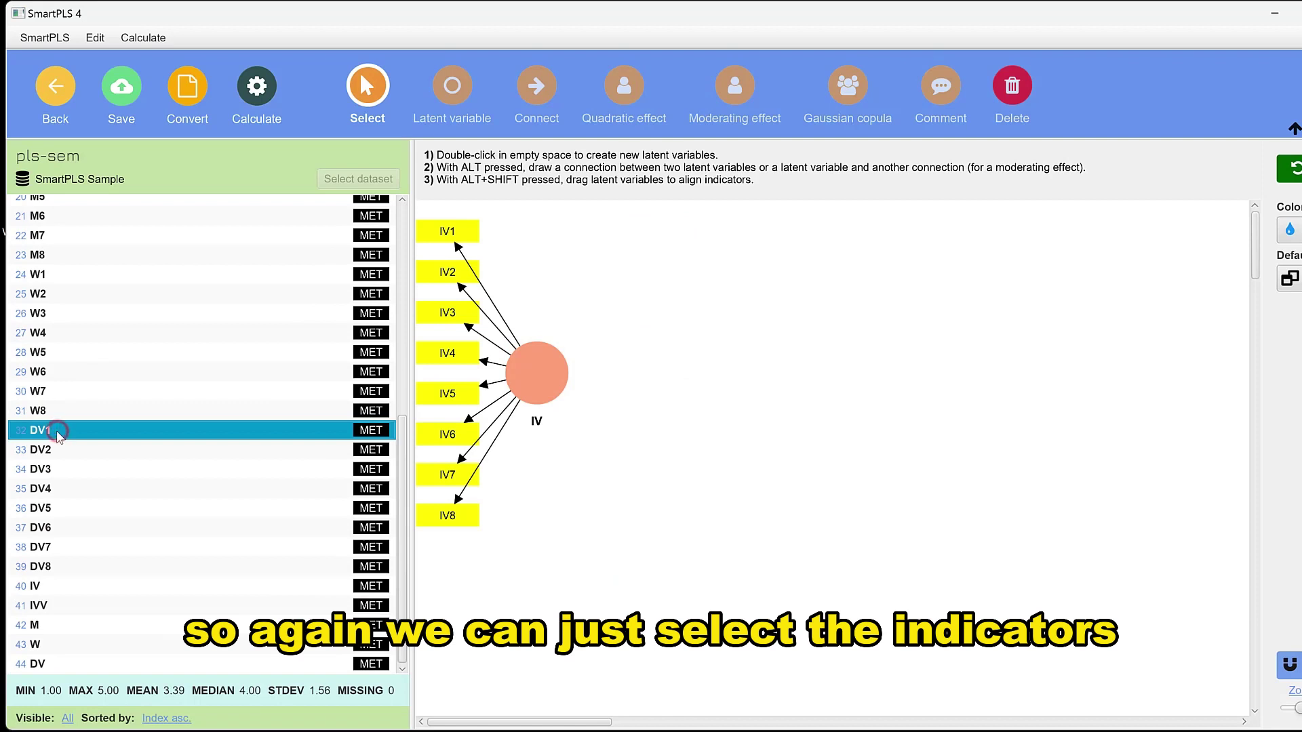
pyautogui.keyDown('shift'); pyautogui.click(52, 450); pyautogui.keyUp('shift')
pyautogui.keyDown('shift'); pyautogui.click(48, 469); pyautogui.keyUp('shift')
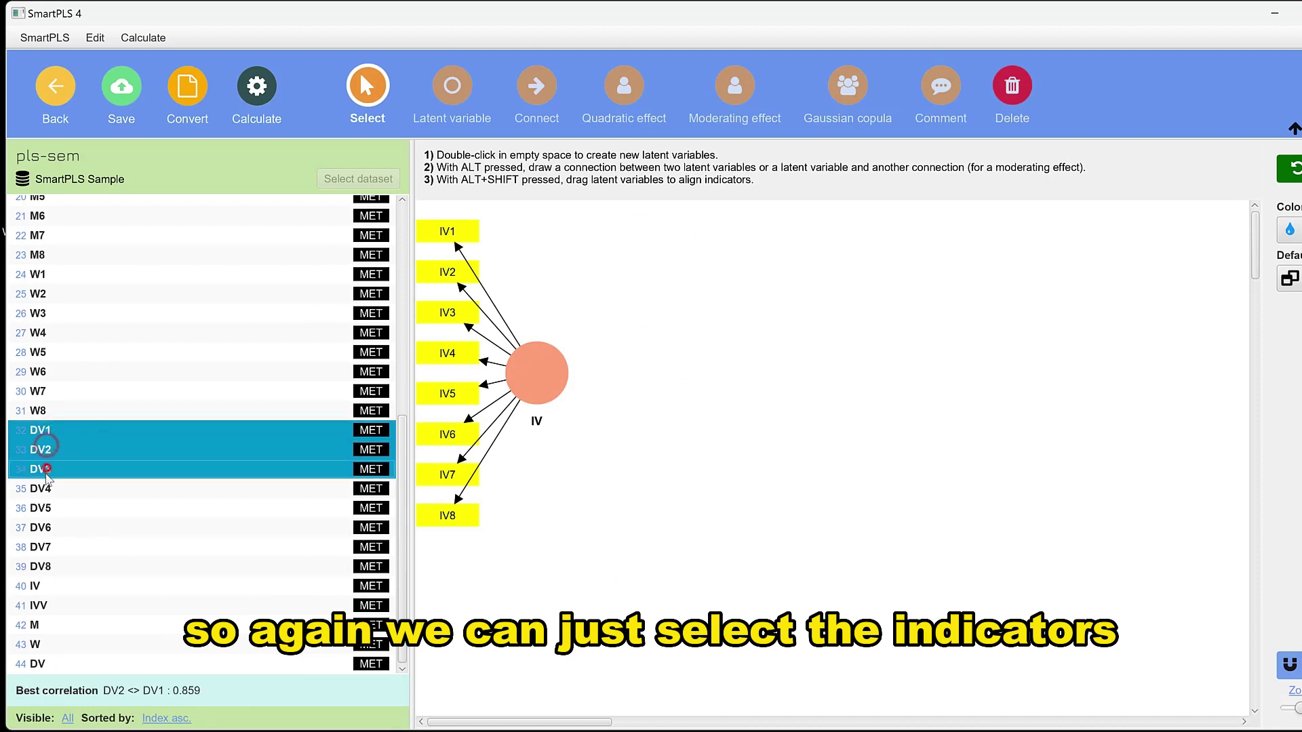
pyautogui.keyDown('shift'); pyautogui.click(44, 489); pyautogui.keyUp('shift')
pyautogui.keyDown('shift'); pyautogui.click(47, 507); pyautogui.keyUp('shift')
pyautogui.keyDown('shift'); pyautogui.click(45, 528); pyautogui.keyUp('shift')
pyautogui.keyDown('shift'); pyautogui.click(46, 547); pyautogui.keyUp('shift')
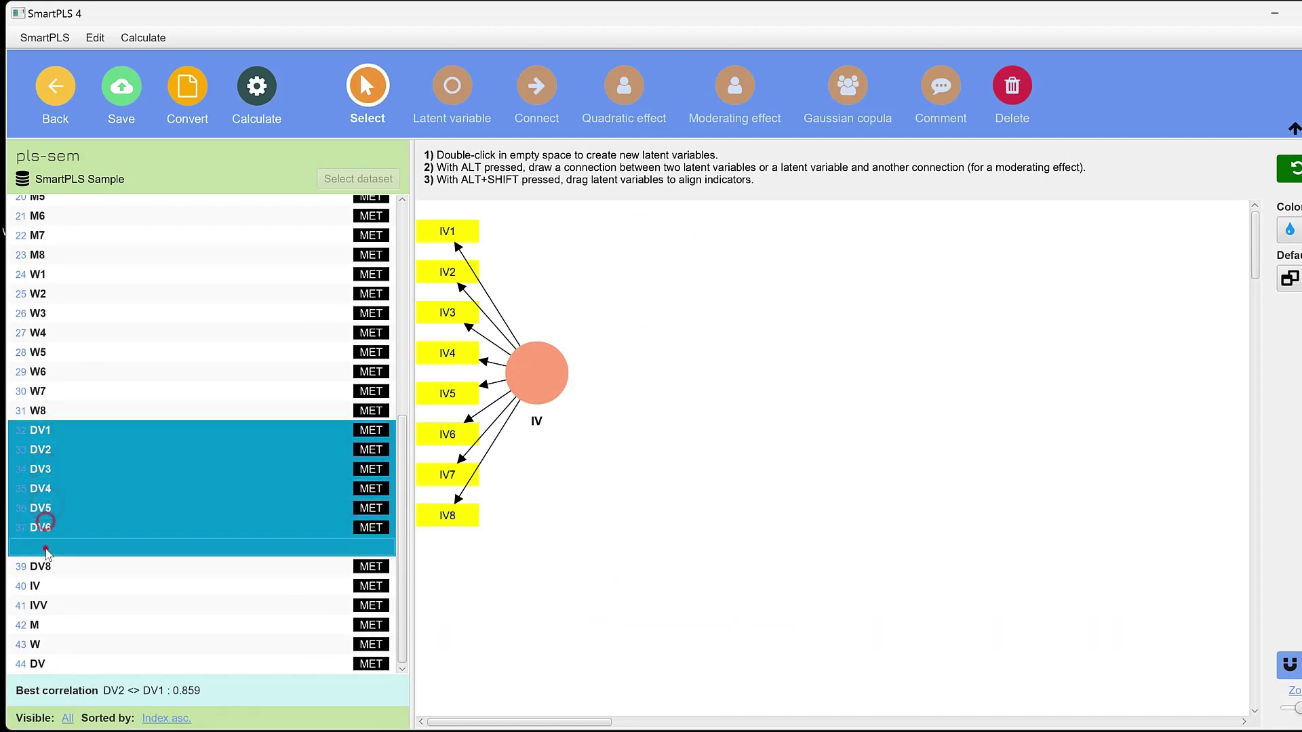
pyautogui.keyDown('shift'); pyautogui.click(42, 566); pyautogui.keyUp('shift')
pyautogui.moveTo(42, 566); pyautogui.dragTo(1001, 366)
pyautogui.press('Return')
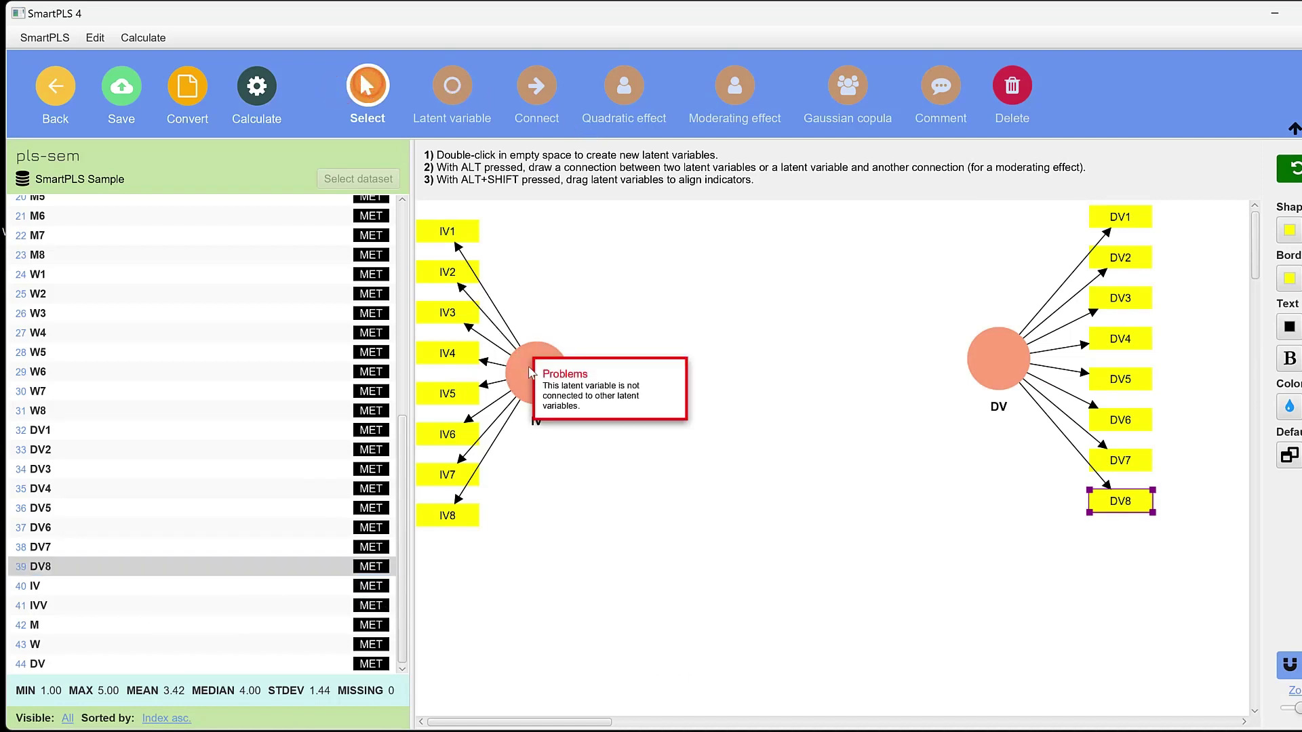
pyautogui.moveTo(530, 367); pyautogui.dragTo(548, 354)
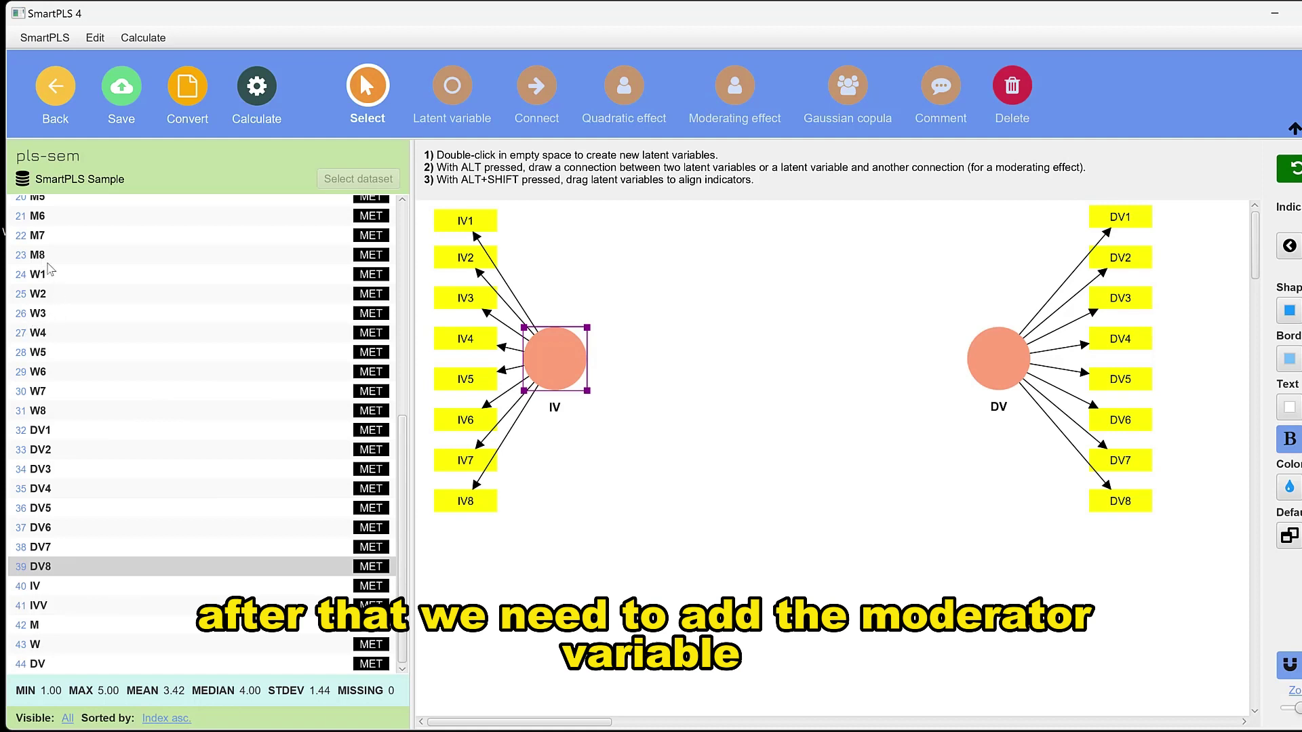
# Create construct W from indicators W1–W8, placed below IV and DV.
pyautogui.click(42, 275)
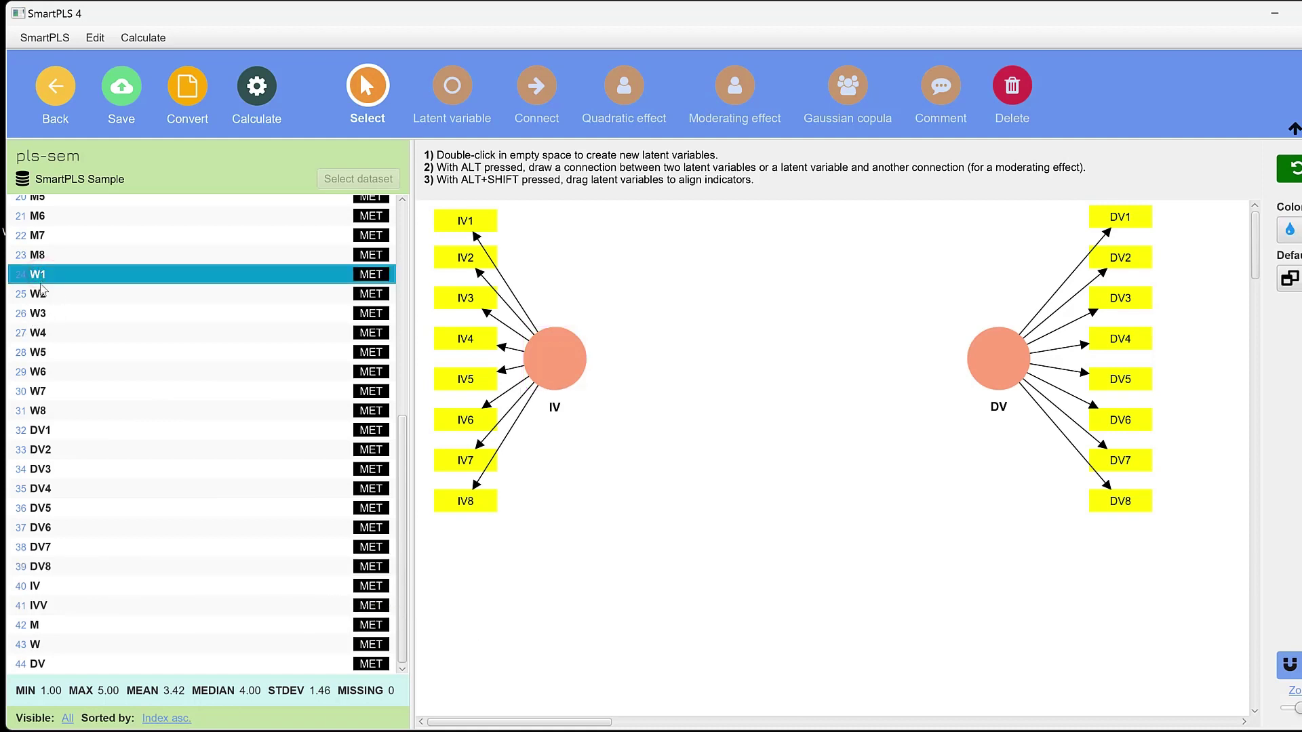
pyautogui.keyDown('shift'); pyautogui.click(41, 294); pyautogui.keyUp('shift')
pyautogui.keyDown('shift'); pyautogui.click(40, 313); pyautogui.keyUp('shift')
pyautogui.keyDown('shift'); pyautogui.click(38, 333); pyautogui.keyUp('shift')
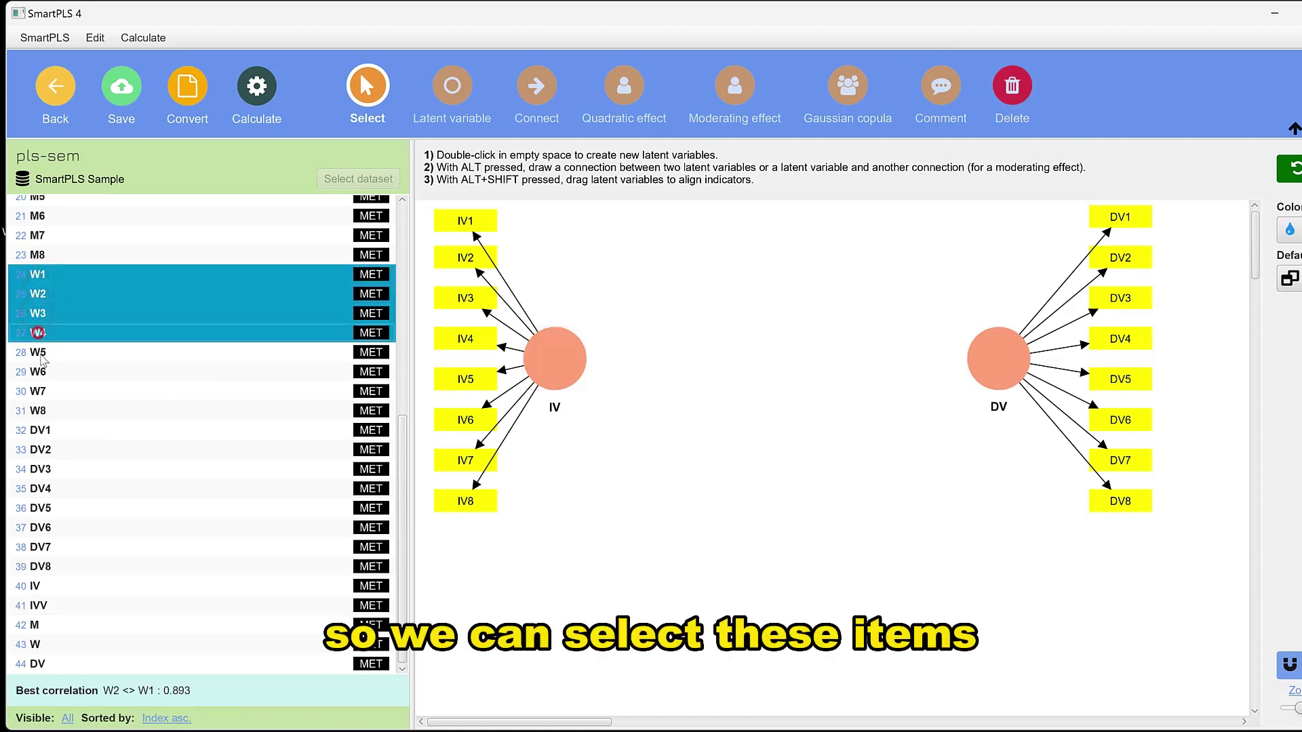
pyautogui.keyDown('shift'); pyautogui.click(40, 352); pyautogui.keyUp('shift')
pyautogui.keyDown('shift'); pyautogui.click(39, 371); pyautogui.keyUp('shift')
pyautogui.keyDown('shift'); pyautogui.click(41, 392); pyautogui.keyUp('shift')
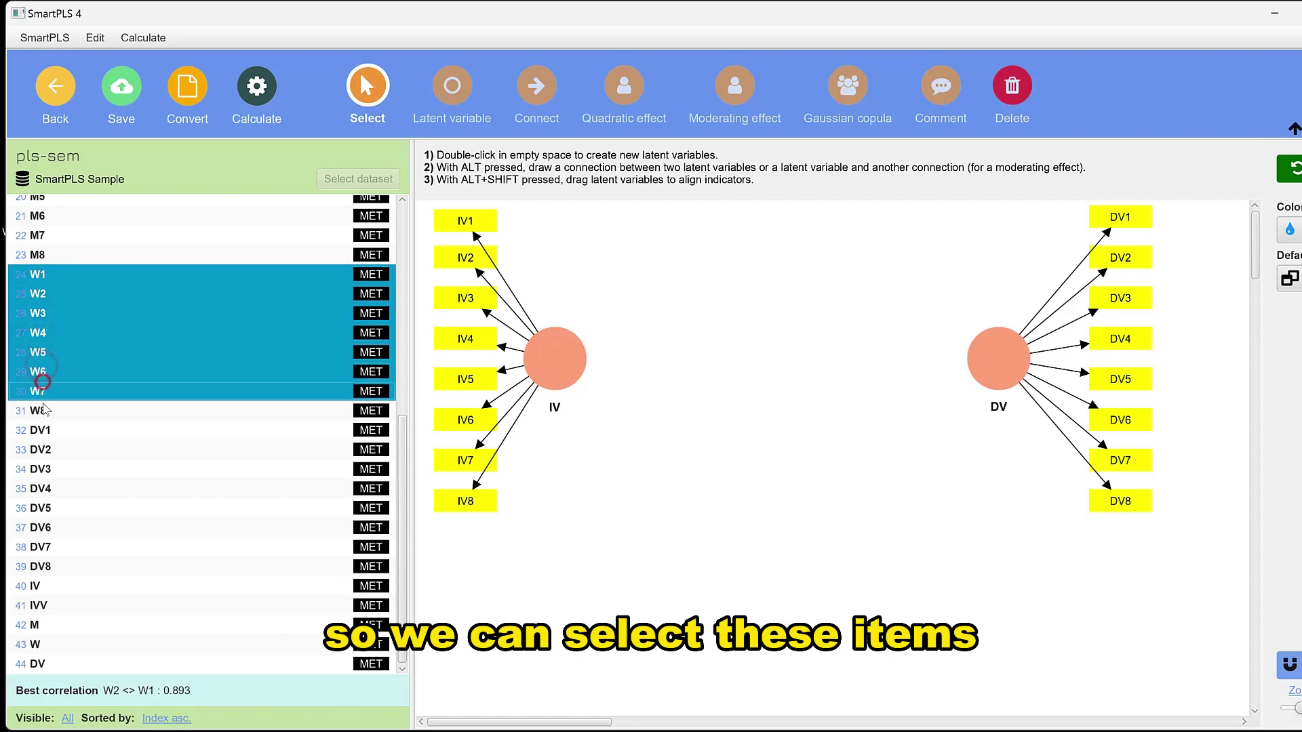
pyautogui.keyDown('shift'); pyautogui.click(42, 410); pyautogui.keyUp('shift')
pyautogui.moveTo(43, 410); pyautogui.dragTo(769, 488)
pyautogui.press('Return')
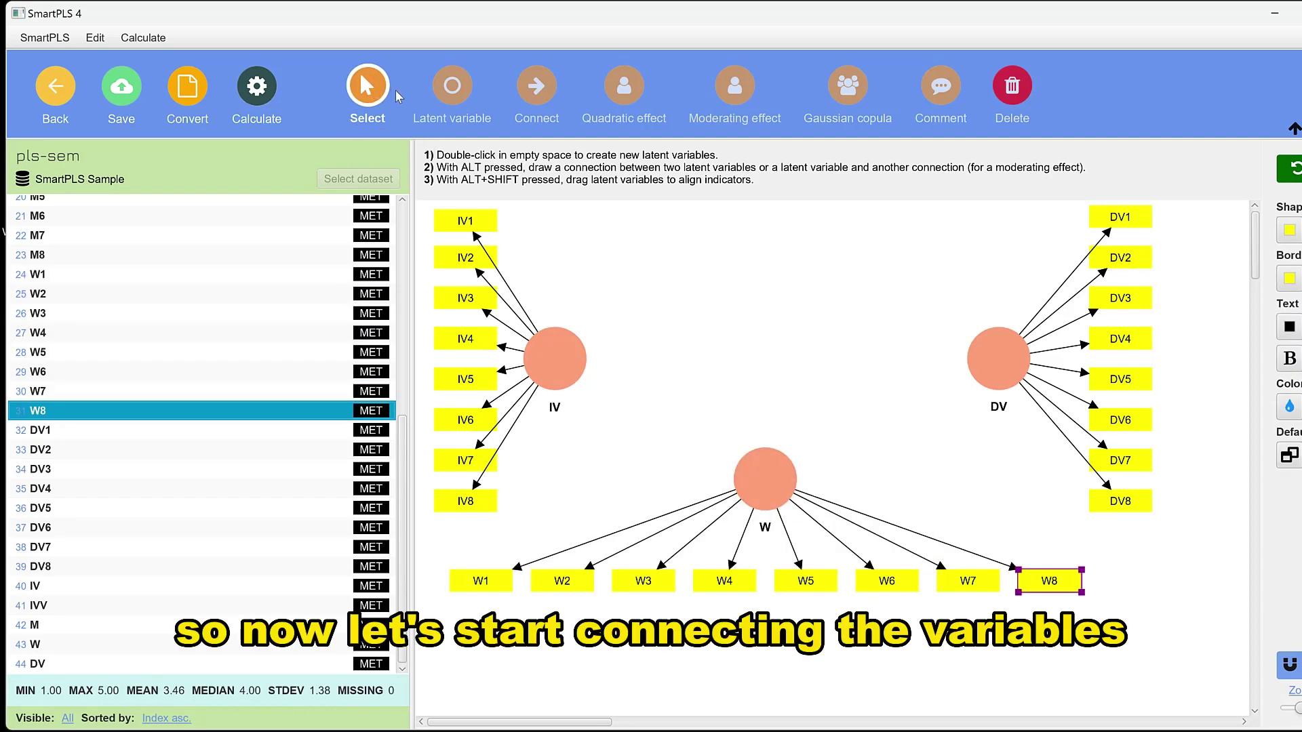
# Draw structural paths from IV to DV and from W to DV.
pyautogui.click(531, 96)
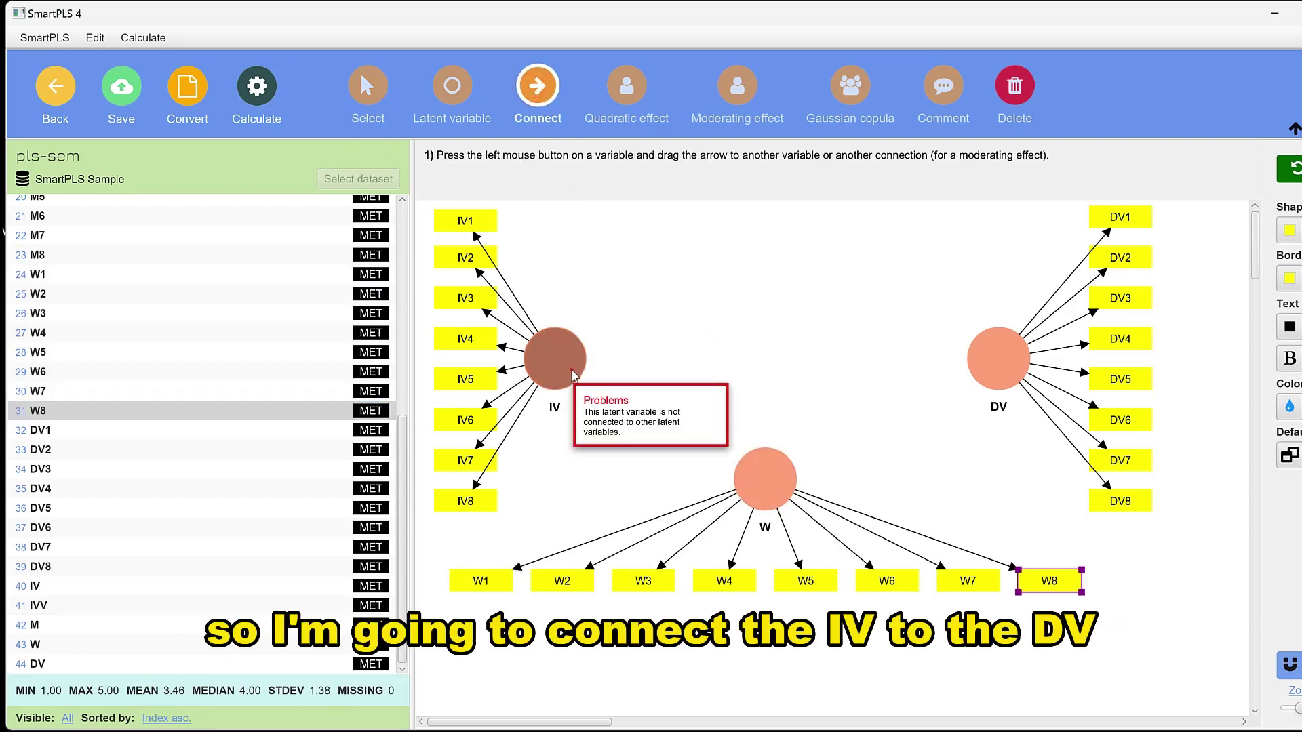
pyautogui.moveTo(572, 370); pyautogui.dragTo(991, 358)
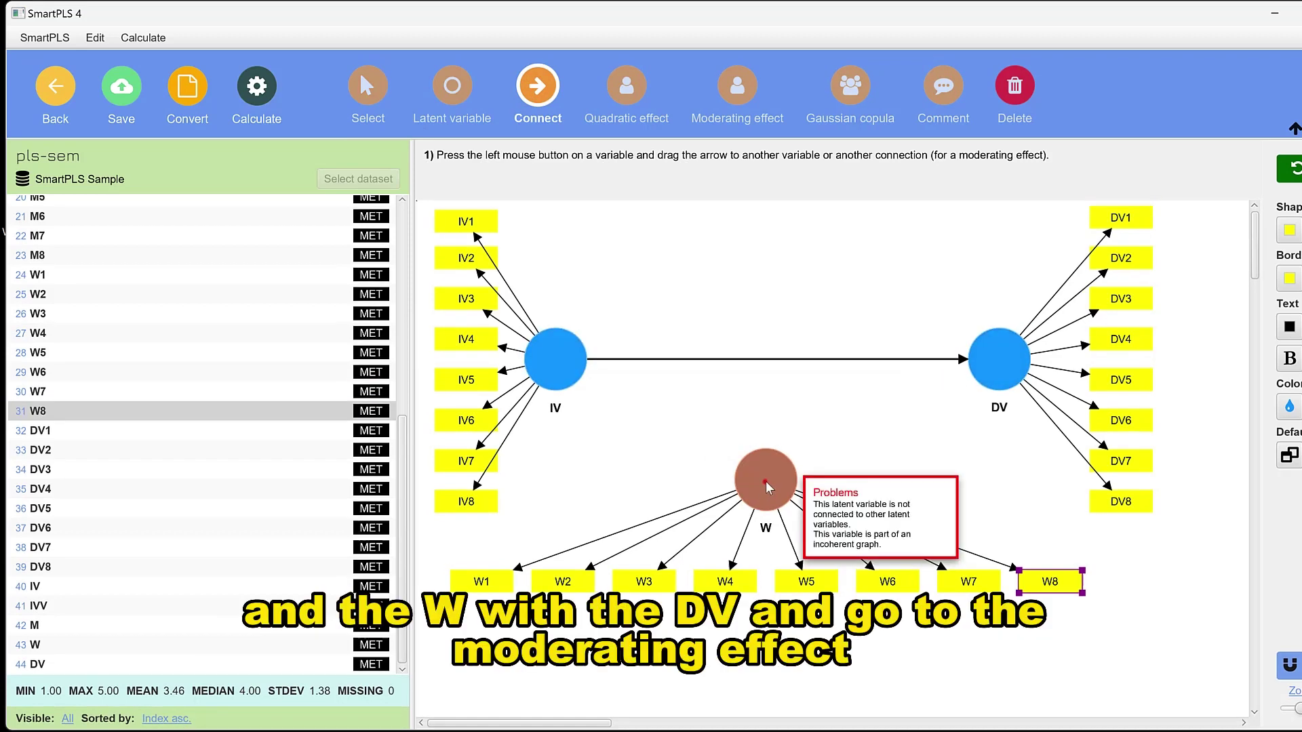
pyautogui.moveTo(767, 487); pyautogui.dragTo(997, 374)
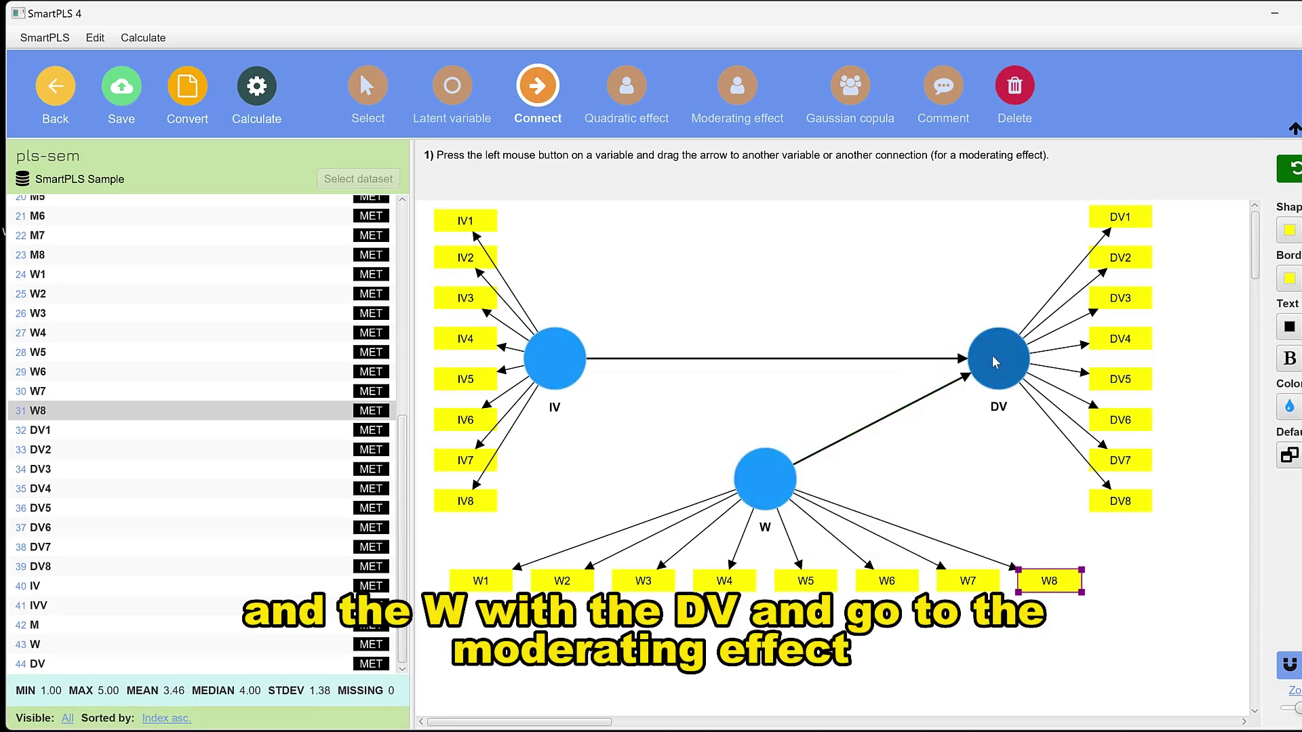
# Add W as a moderating effect on the IV→DV path.
pyautogui.click(738, 92)
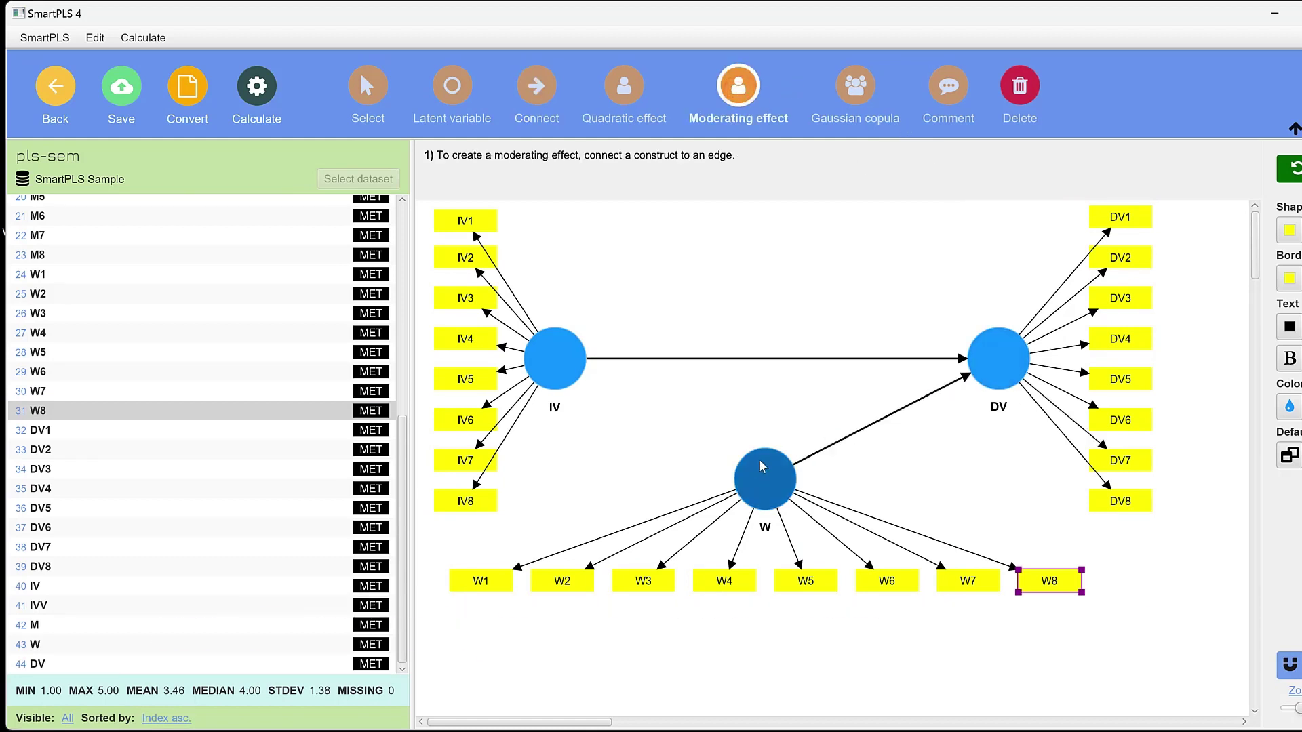
pyautogui.moveTo(765, 453); pyautogui.dragTo(765, 436)
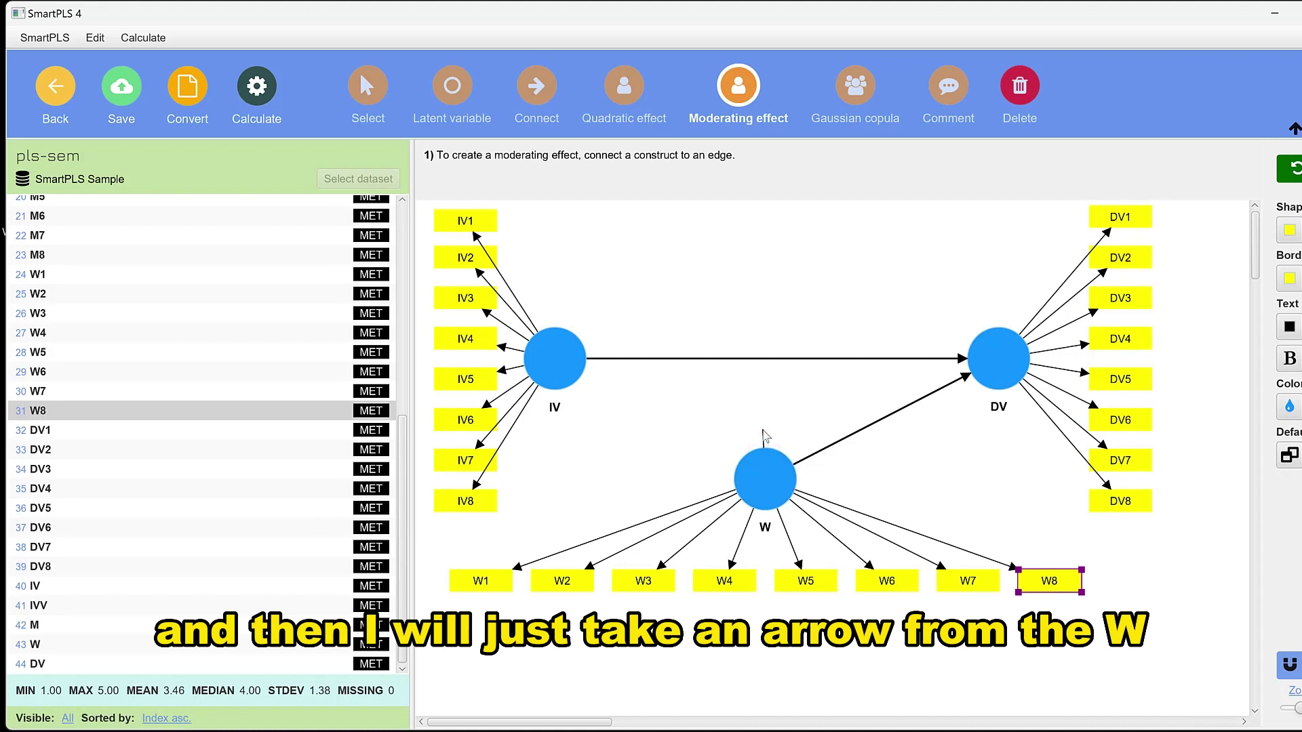
pyautogui.moveTo(769, 375); pyautogui.dragTo(775, 360)
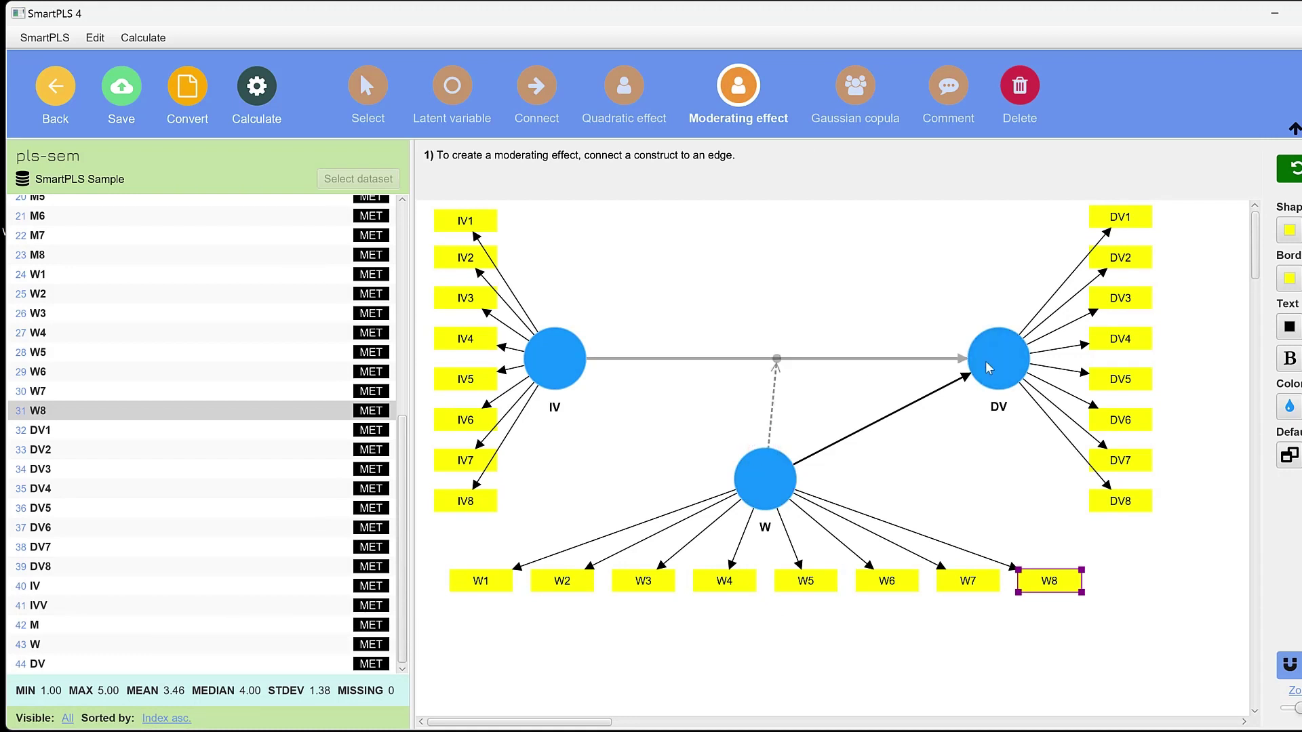
# Review the DV construct's settings and bring up the Calculate algorithm list.
pyautogui.rightClick(1009, 364)
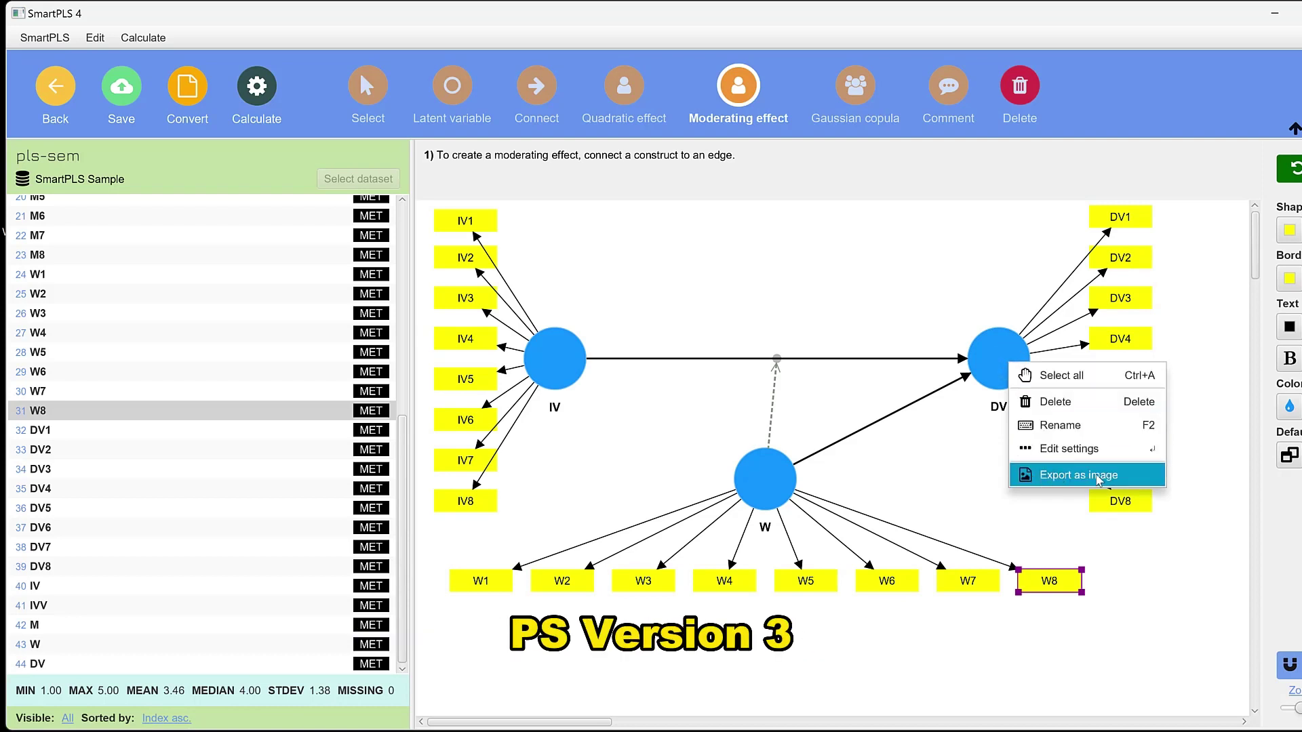
pyautogui.click(995, 365)
pyautogui.rightClick(995, 366)
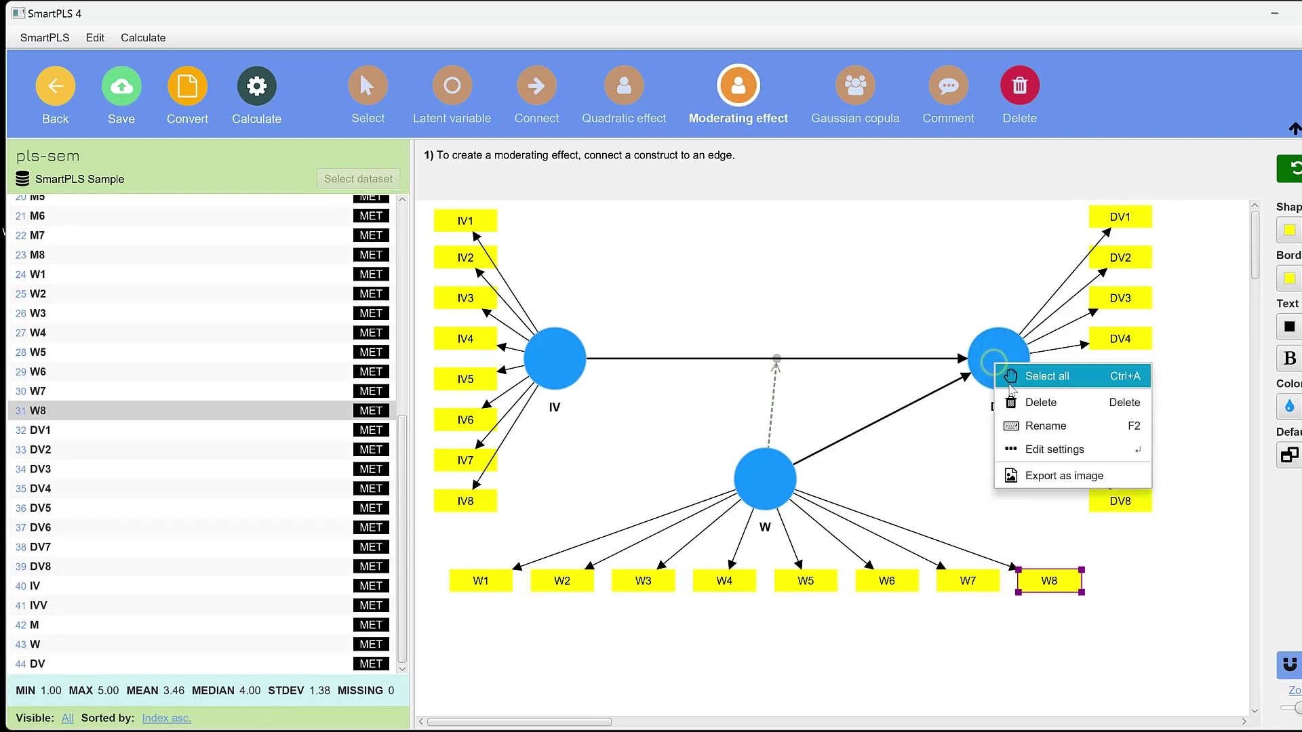
pyautogui.click(1045, 448)
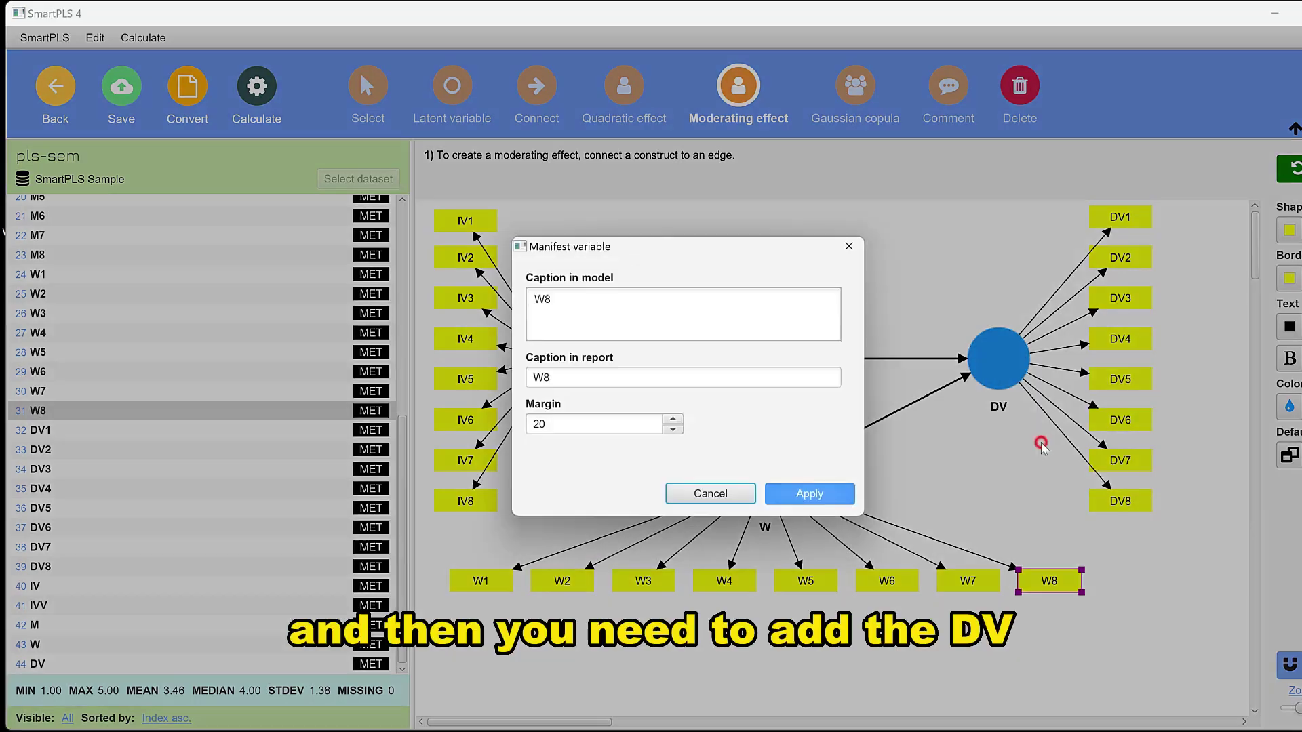
pyautogui.click(848, 247)
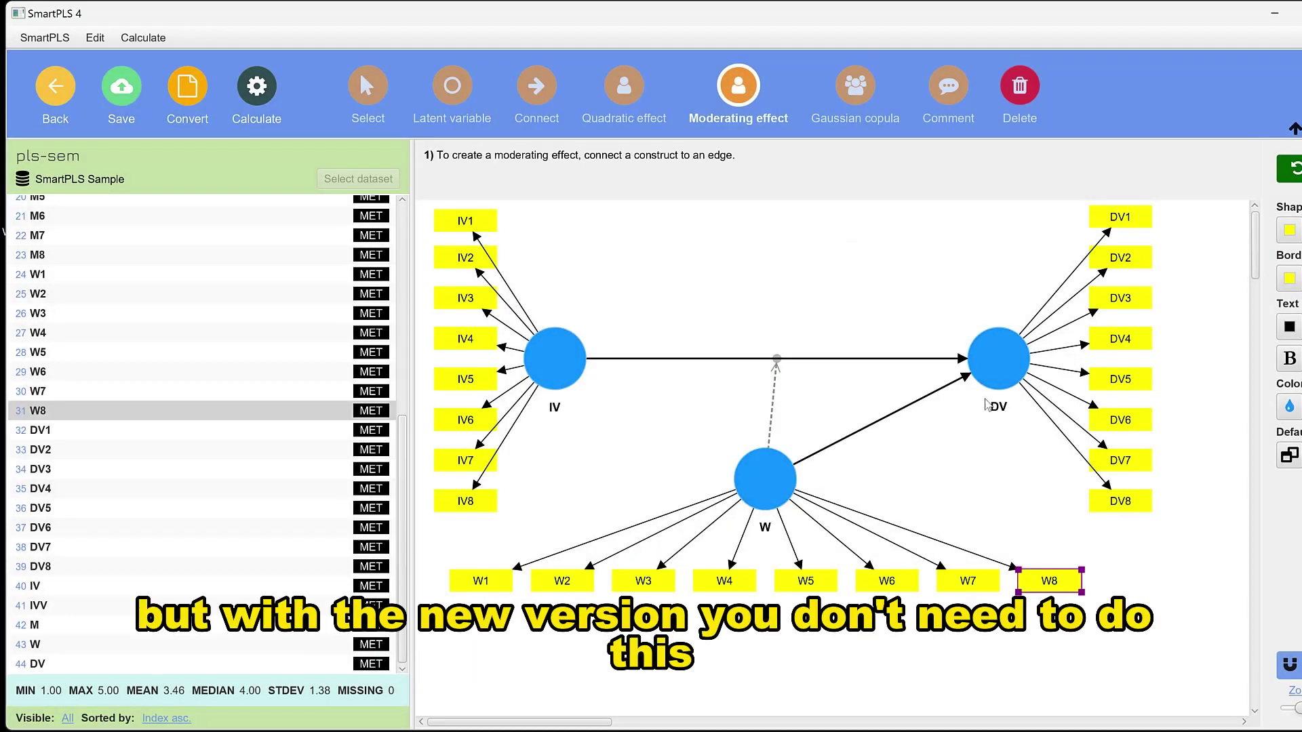
pyautogui.rightClick(1006, 371)
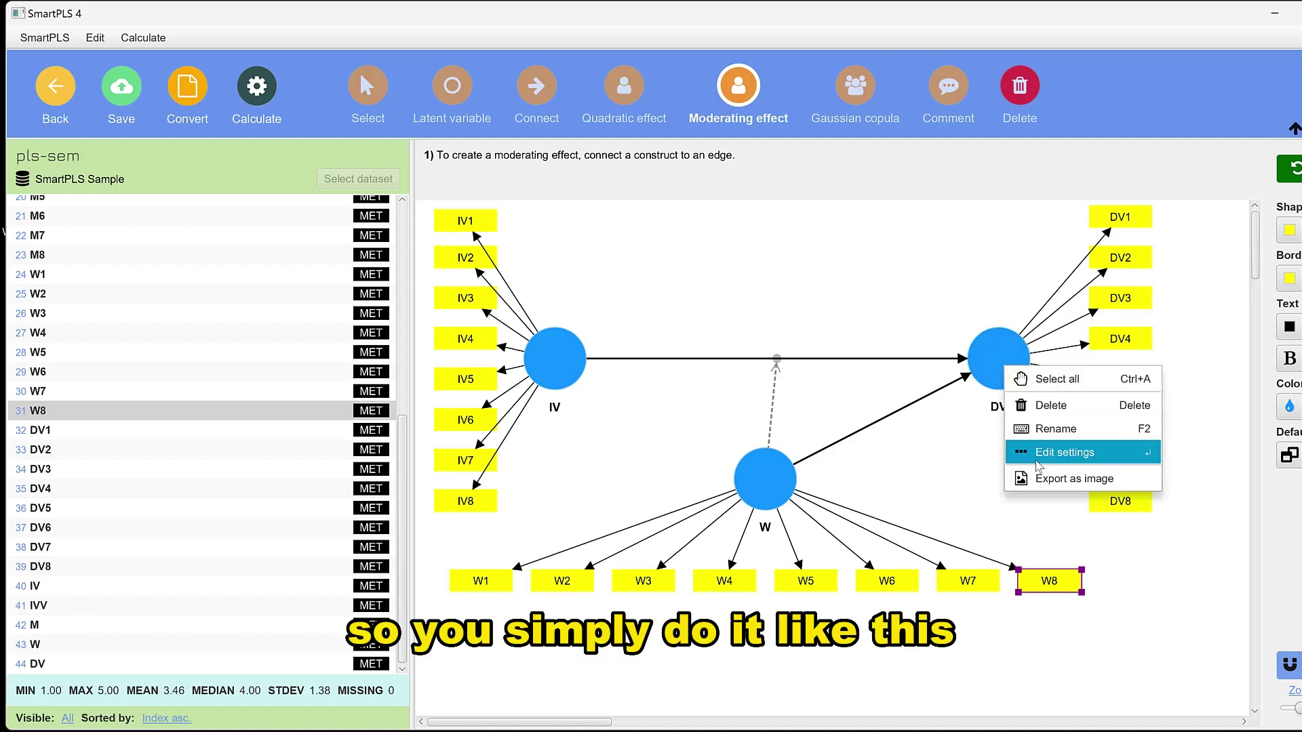
pyautogui.click(1035, 454)
pyautogui.click(252, 99)
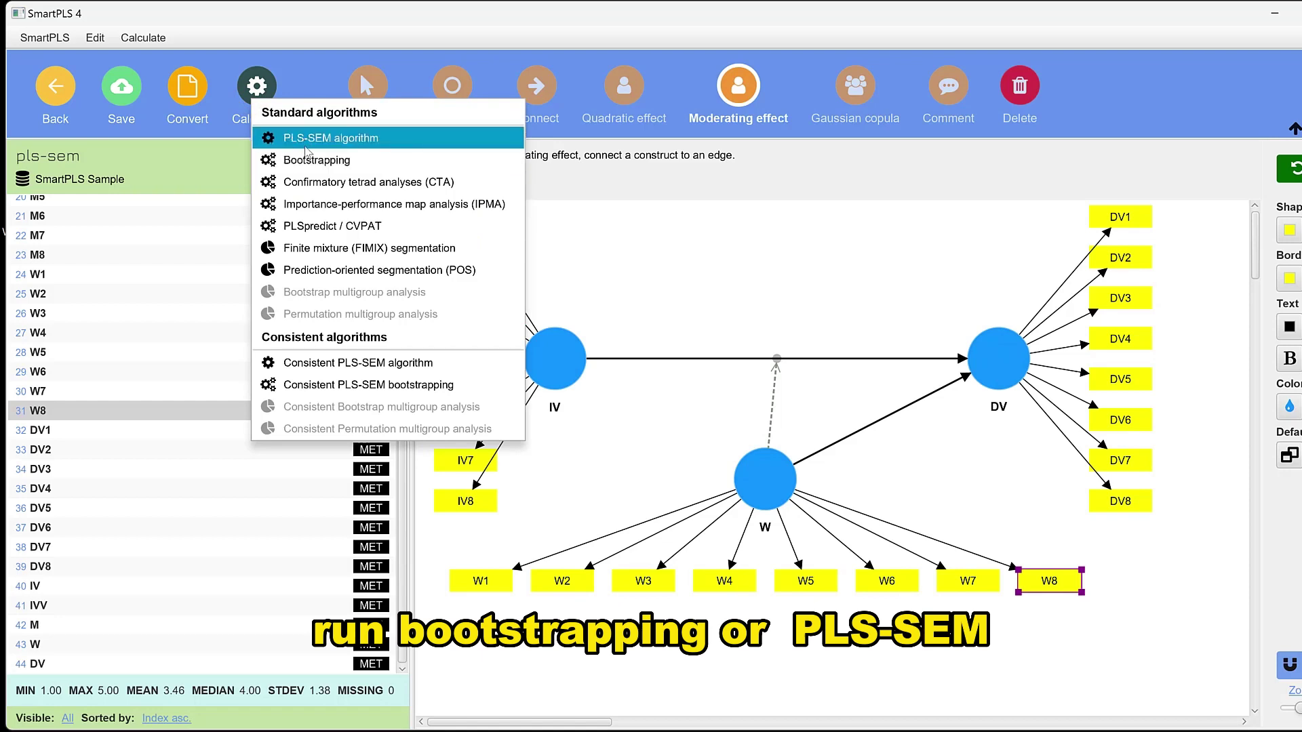
# Run two-tailed bootstrapping with 5000 subsamples at the 0.05 significance level.
pyautogui.click(291, 161)
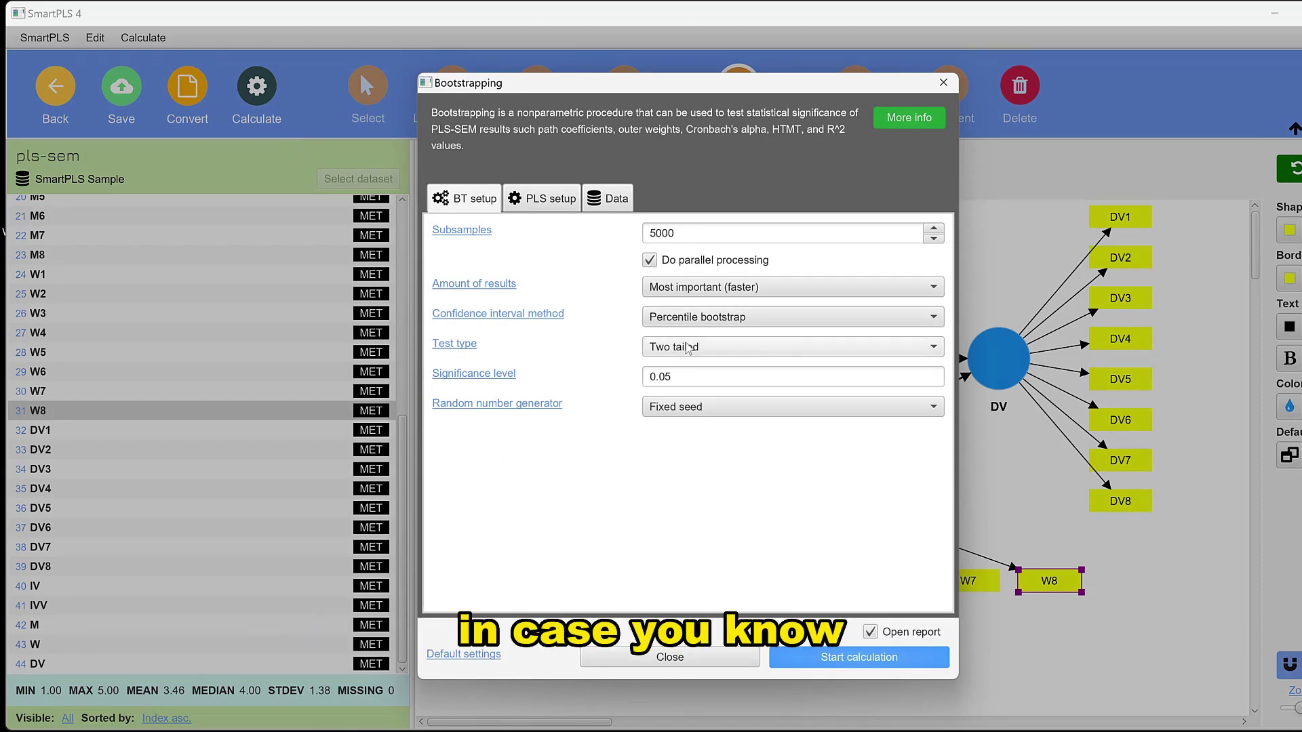
pyautogui.click(812, 348)
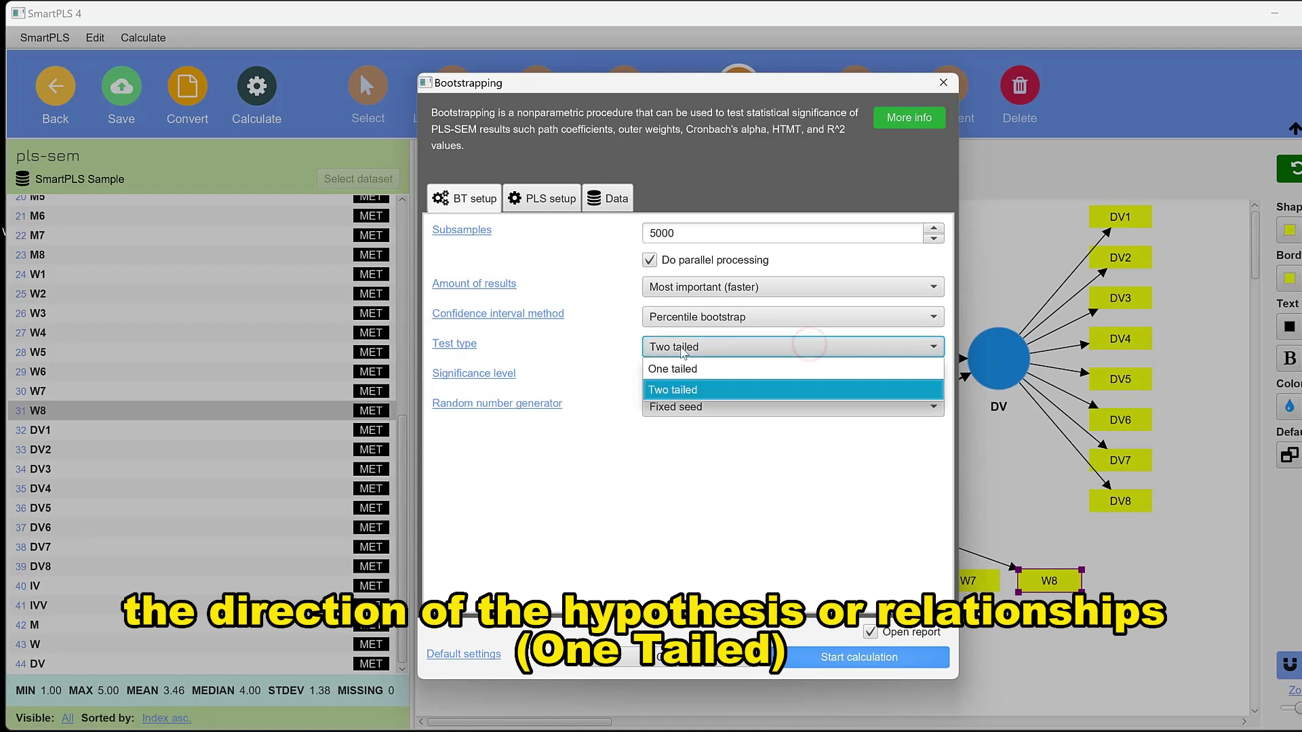
pyautogui.click(656, 479)
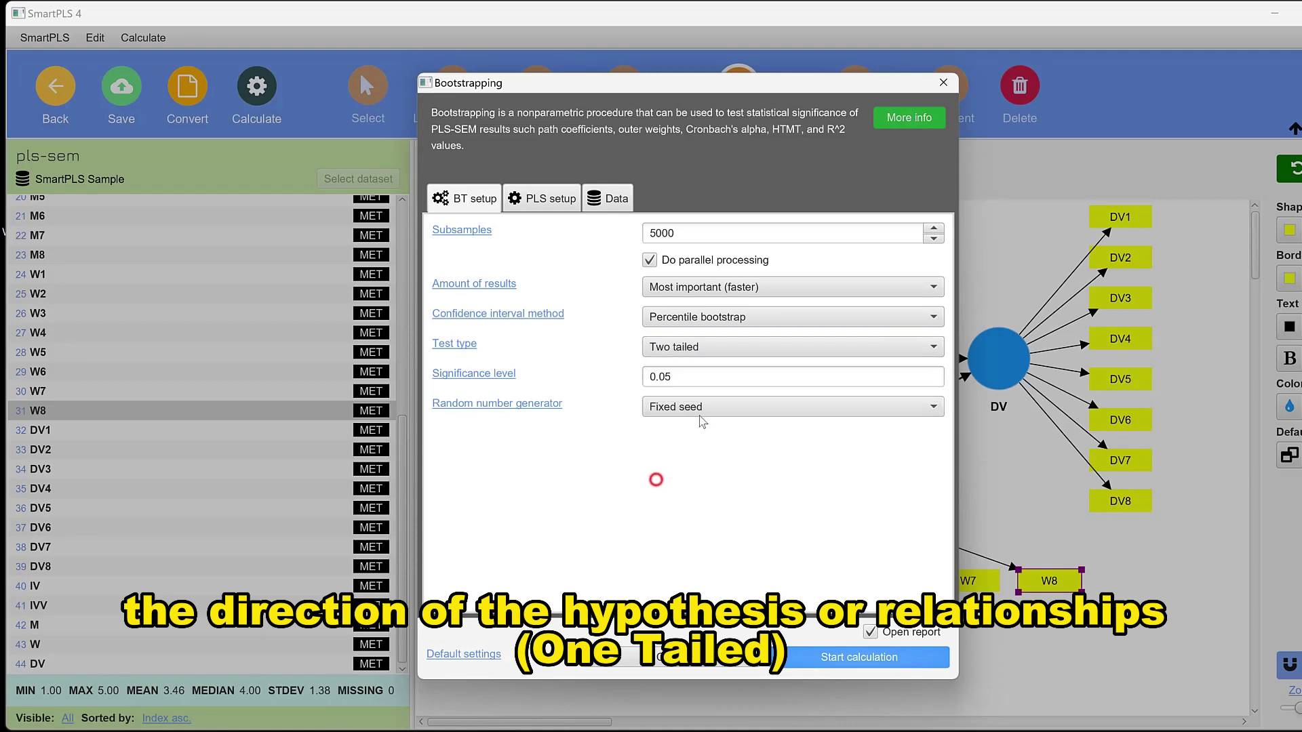
pyautogui.click(827, 658)
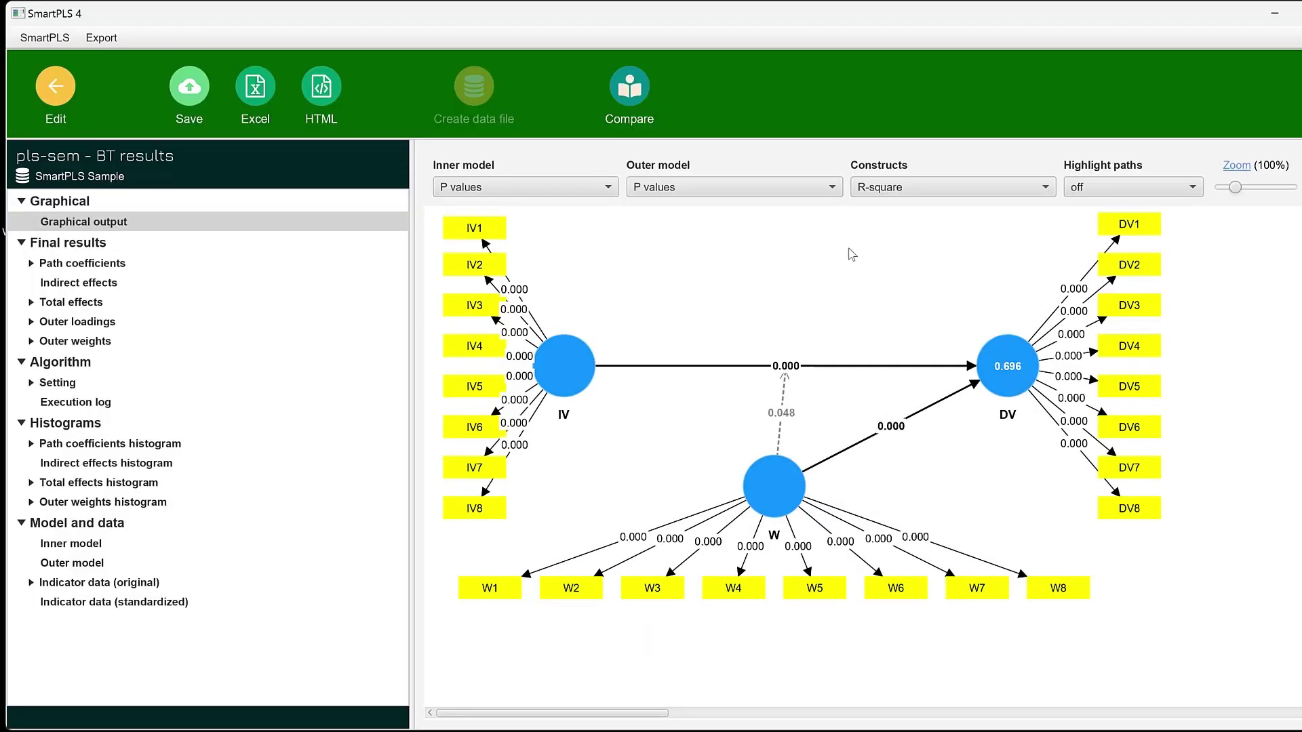
# Show path coefficients with p values on the inner model: IV→DV 0.464, W→DV 0.457, moderation 0.082.
pyautogui.moveTo(776, 482)
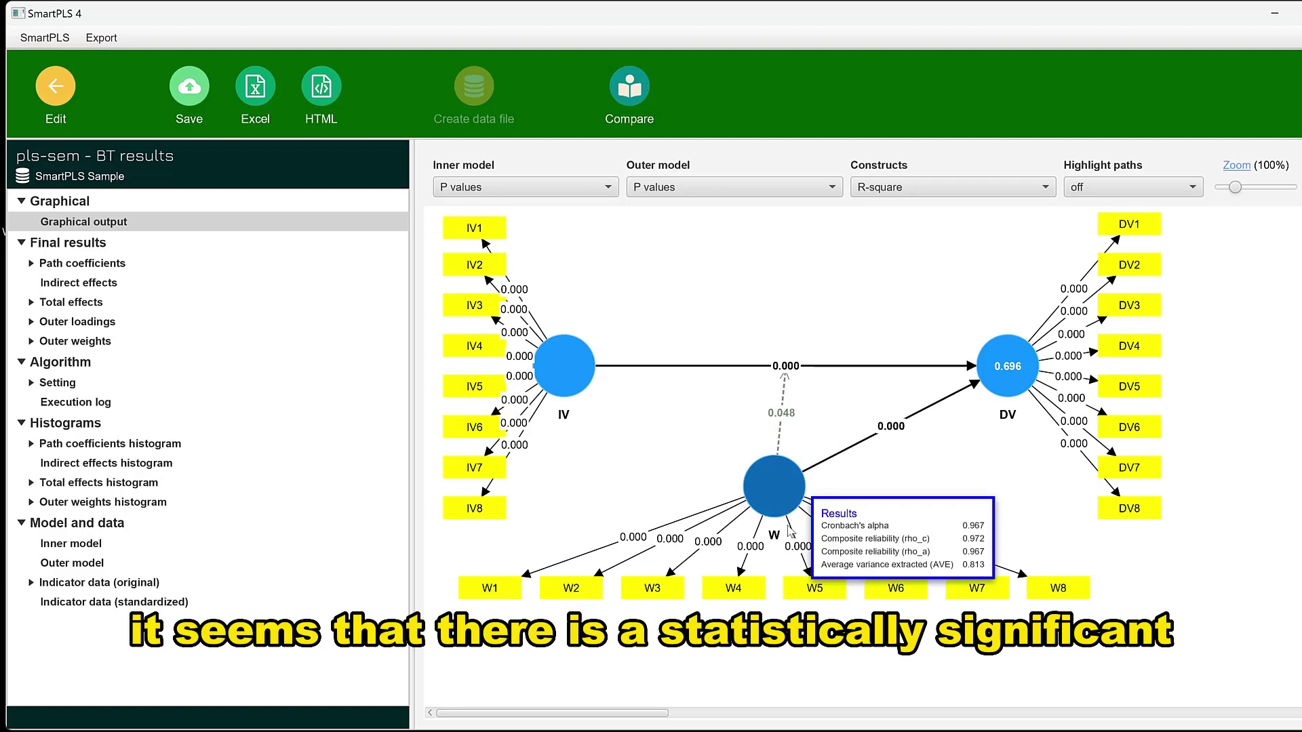
pyautogui.click(548, 187)
pyautogui.click(522, 251)
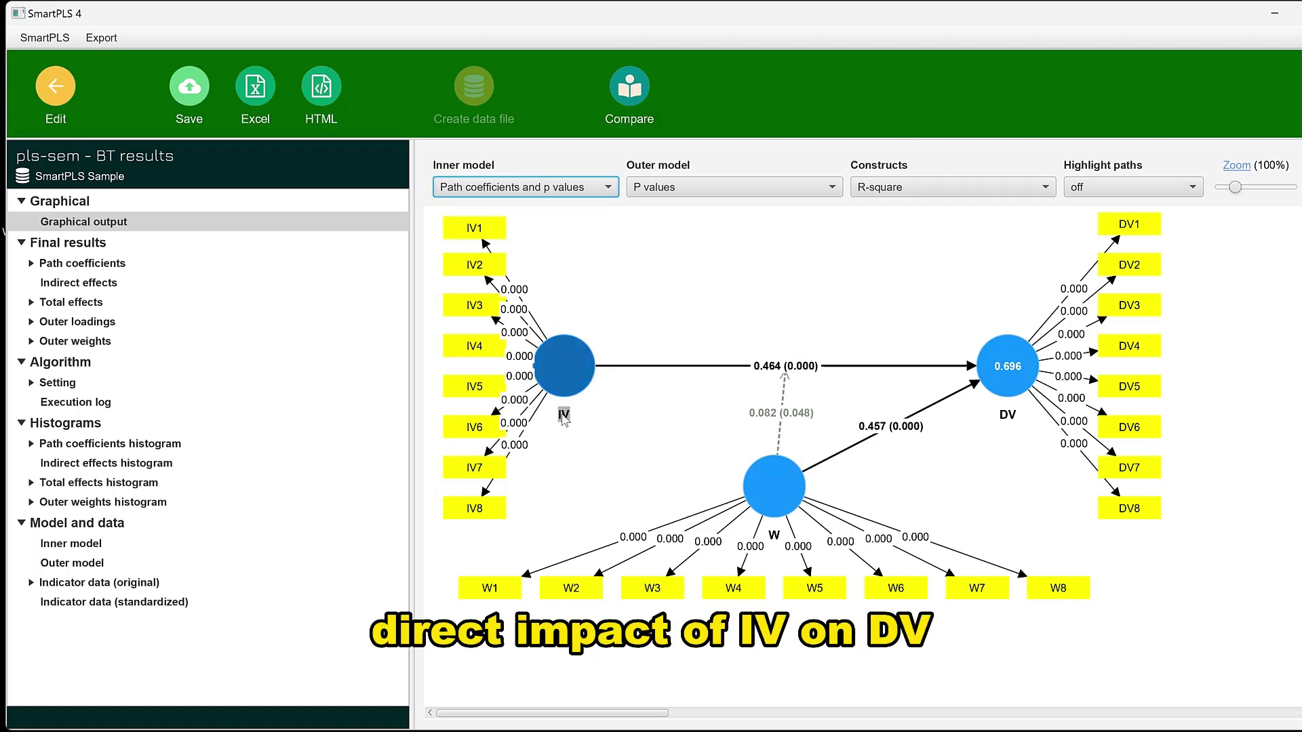
pyautogui.moveTo(1016, 408)
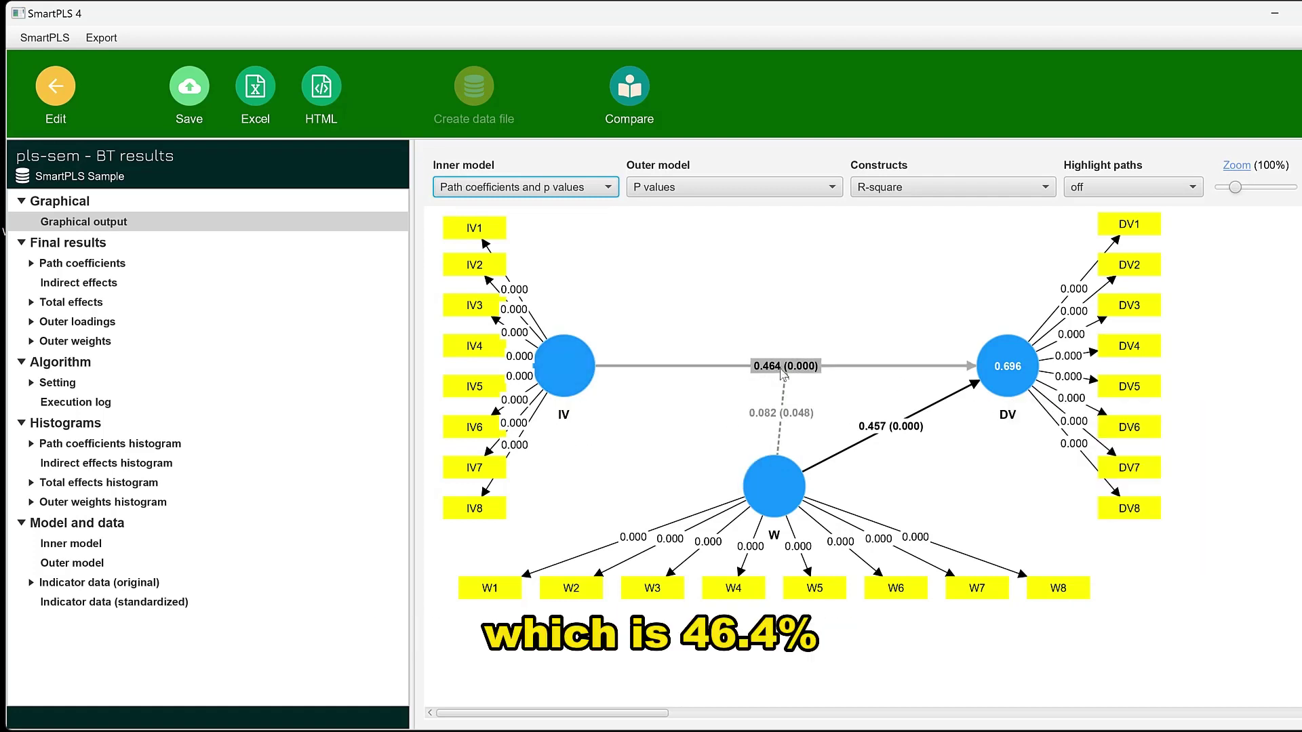
pyautogui.moveTo(777, 495)
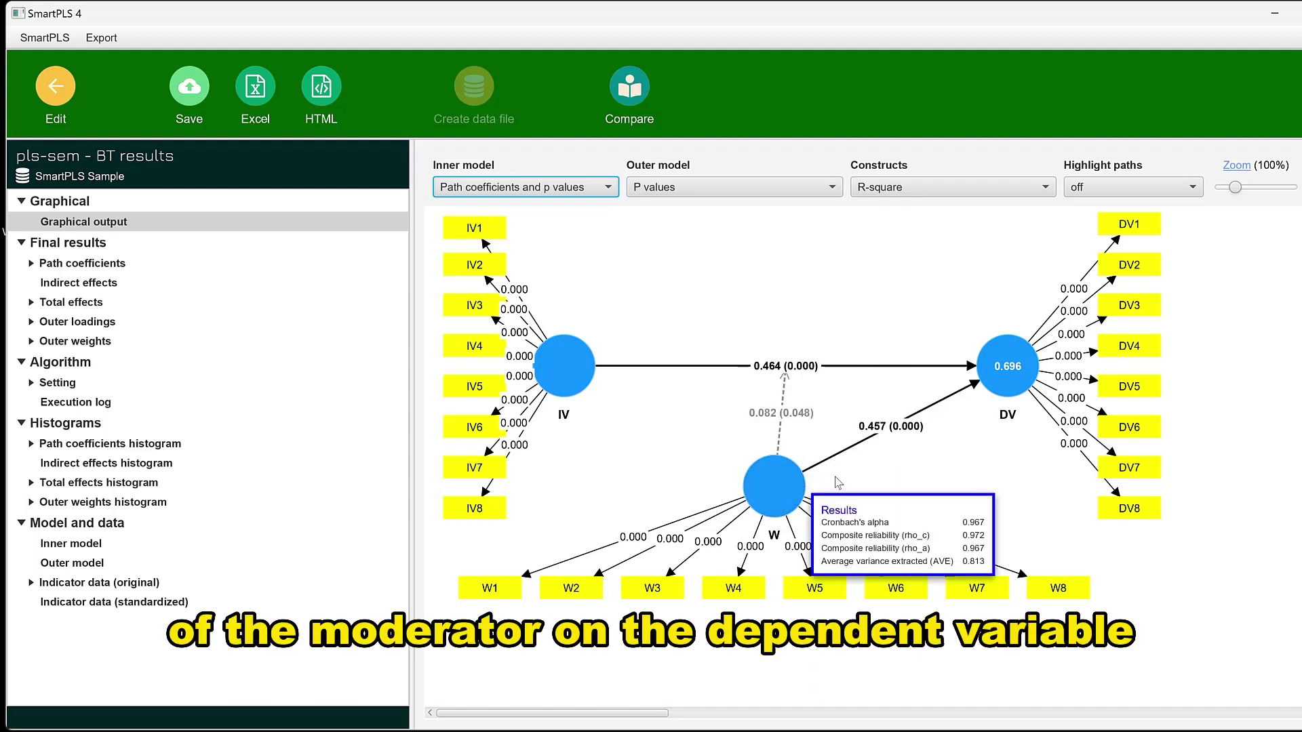
pyautogui.moveTo(998, 368)
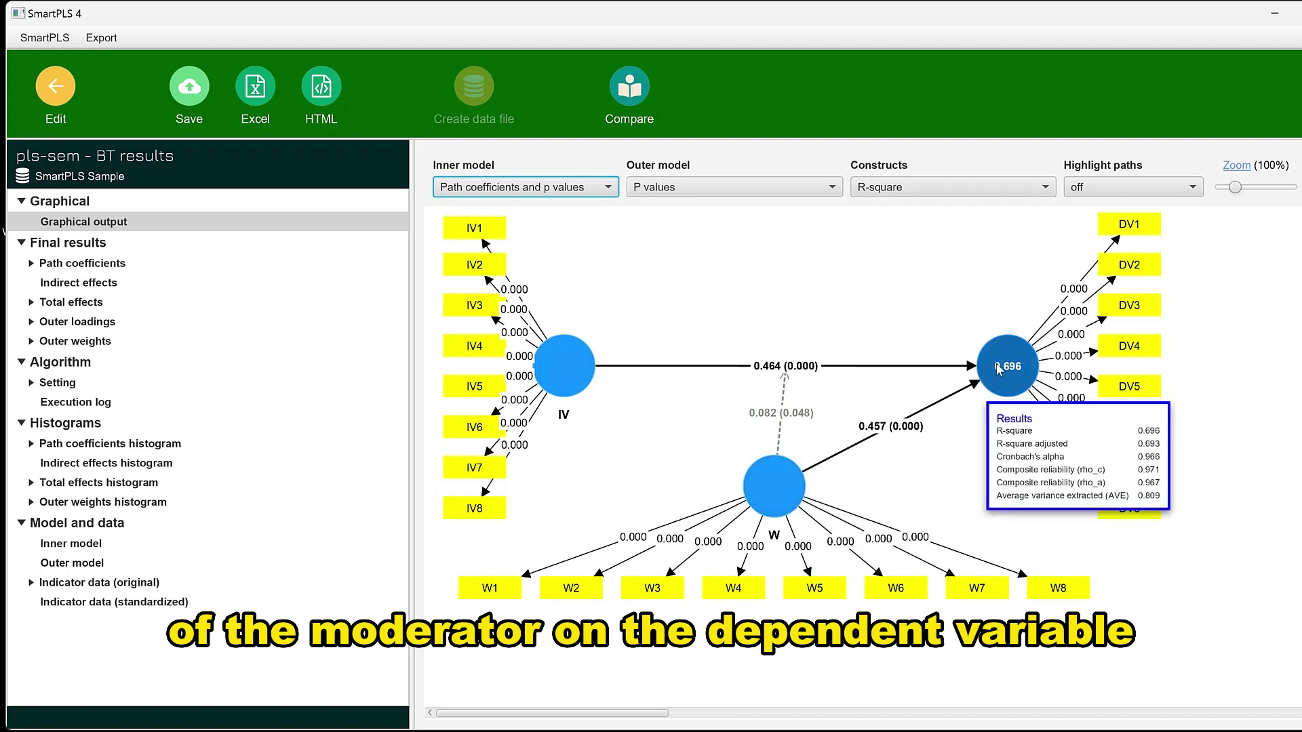